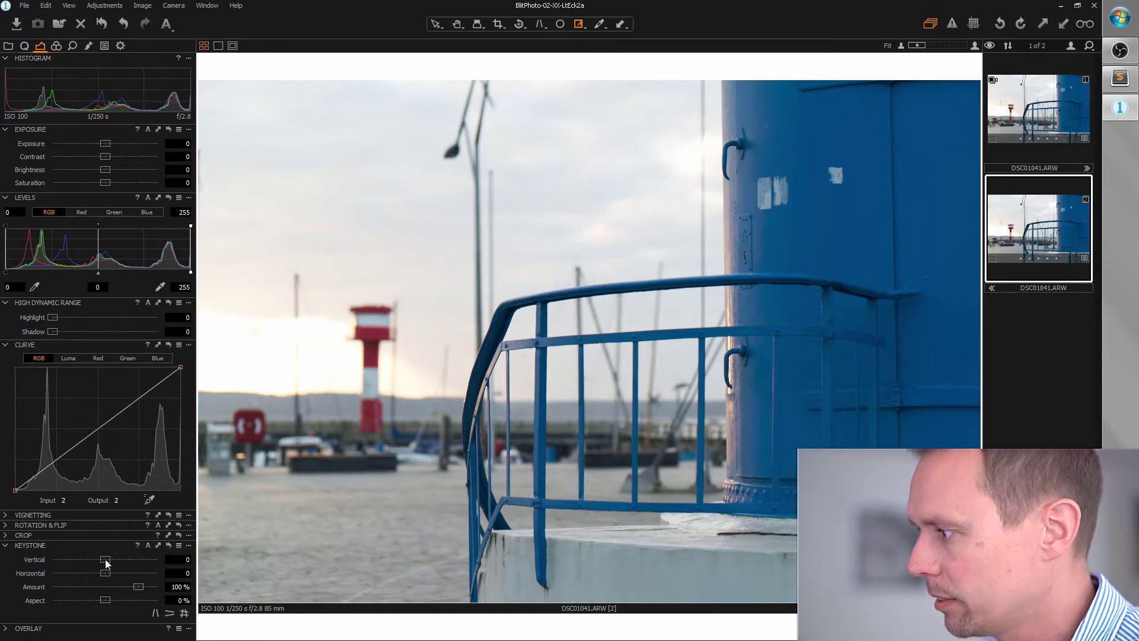
- Raise Keystone Vertical to 5.06 and drop Saturation to -100 for a black-and-white photo
left_click_drag(106, 563, 110, 563)
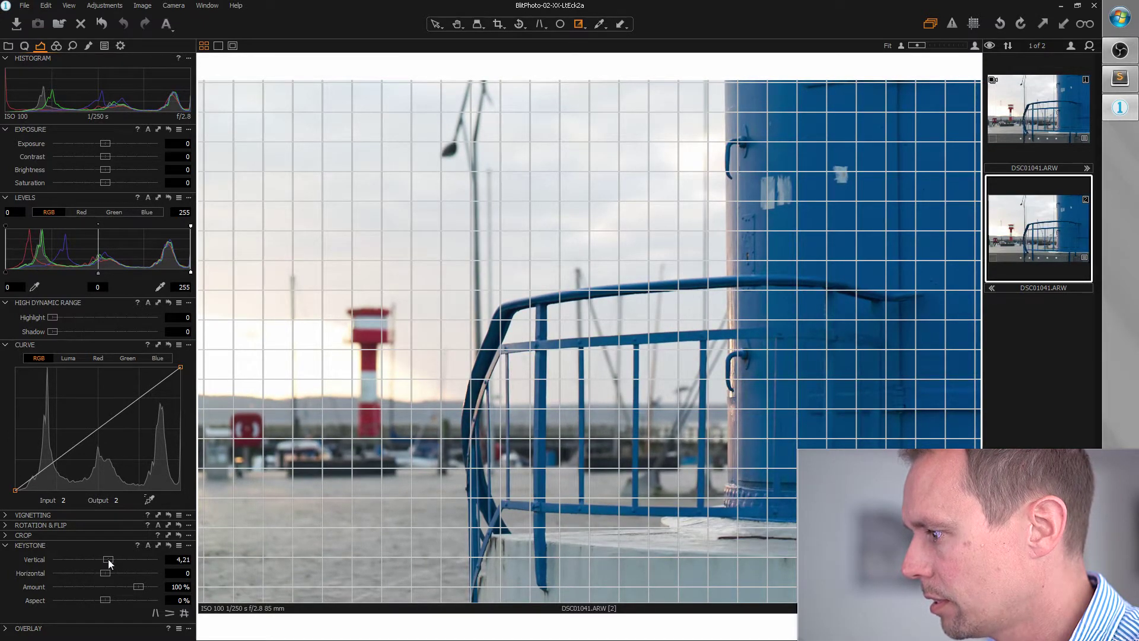
left_click_drag(109, 563, 110, 564)
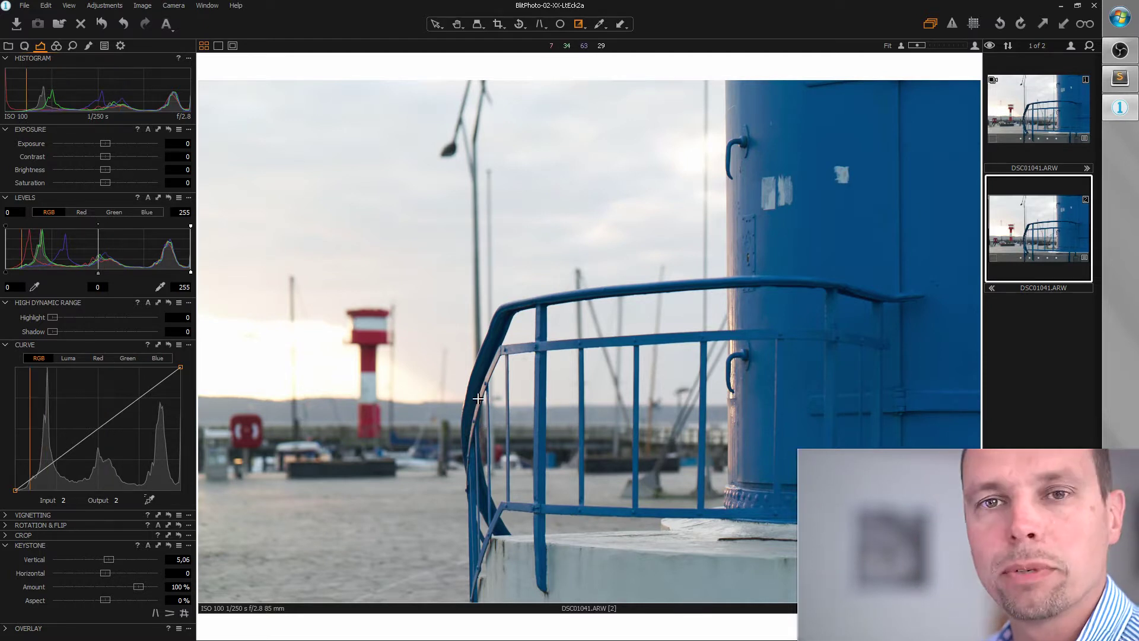
left_click_drag(106, 183, 16, 229)
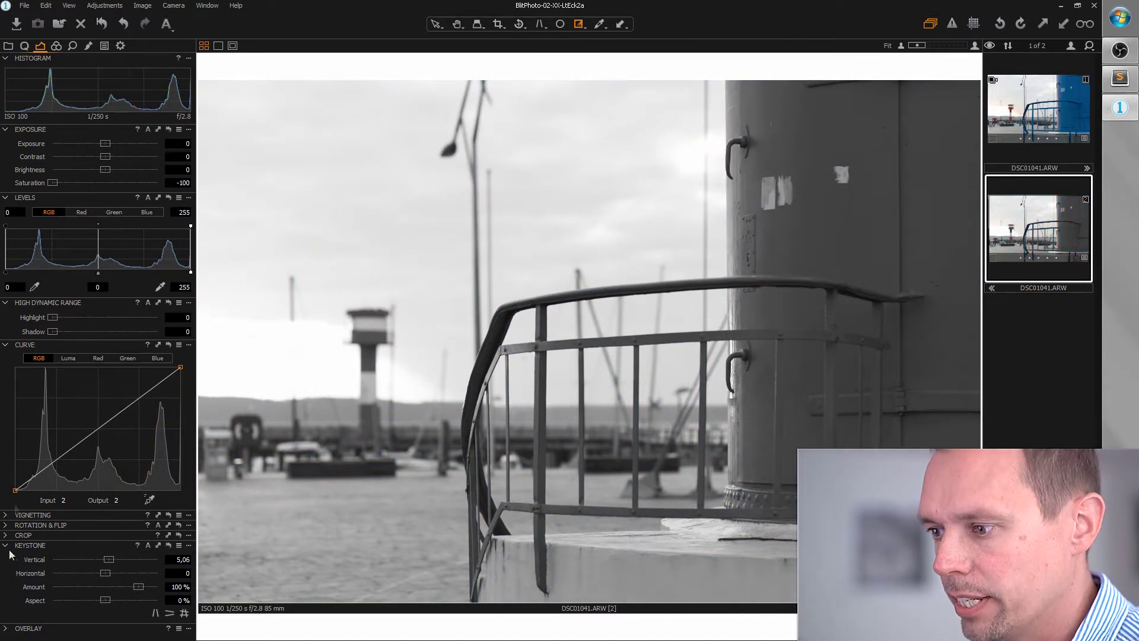
- Set Vignetting Amount to about -1.6 and Exposure to 0.49
left_click(24, 46)
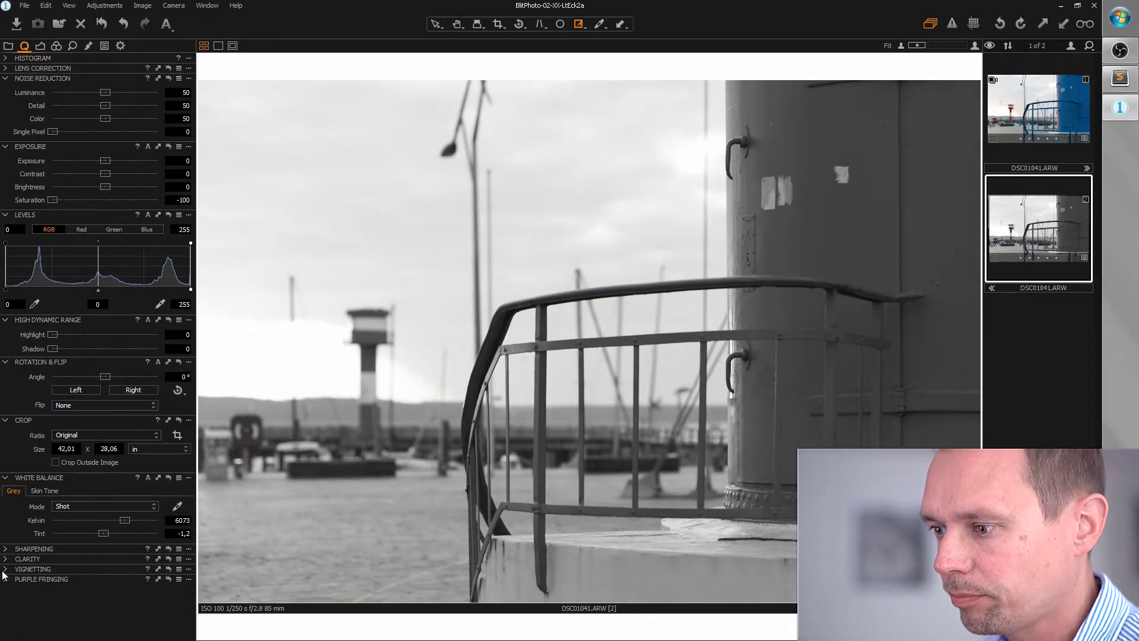
left_click_drag(106, 583, 86, 593)
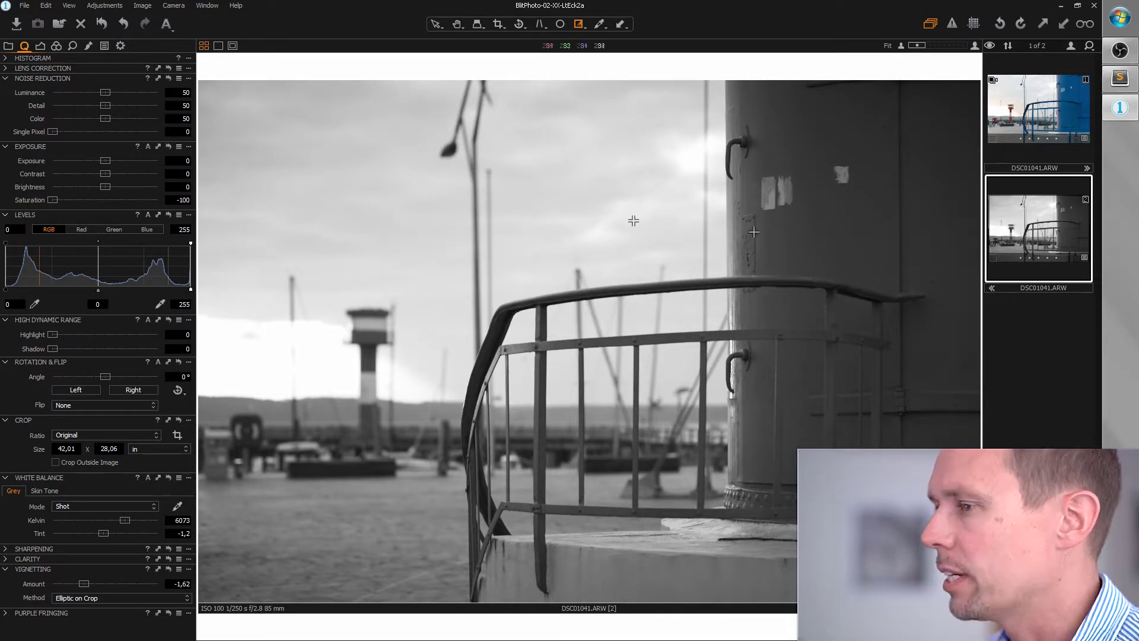
left_click_drag(106, 159, 112, 159)
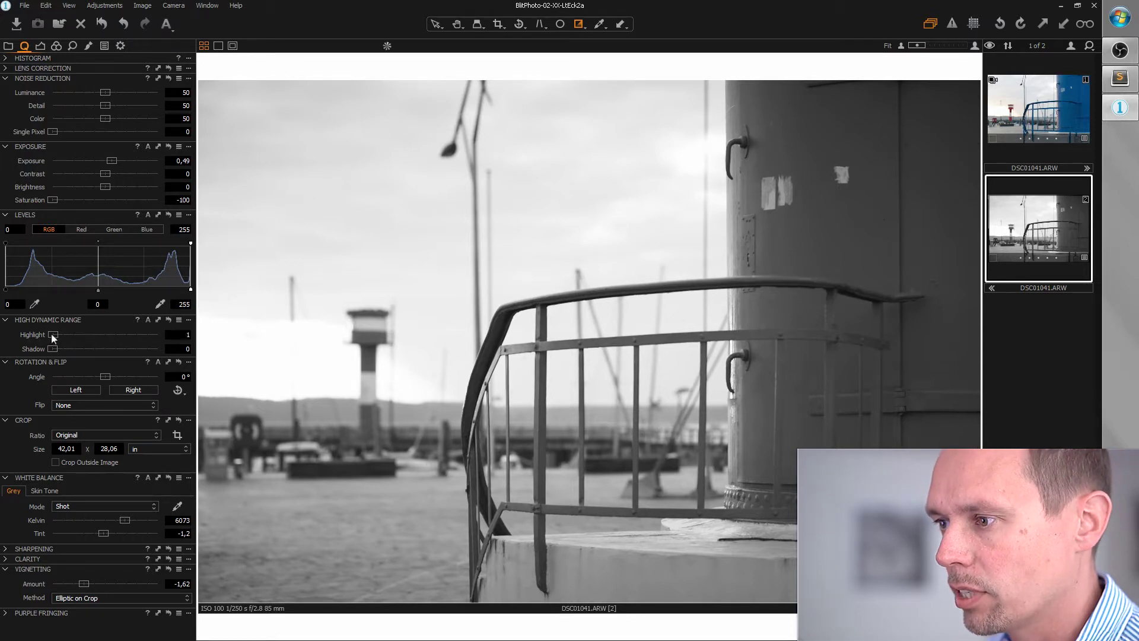
- Set High Dynamic Range Highlight to 30 and Shadow to 60, and Contrast to 10
left_click_drag(51, 333, 82, 336)
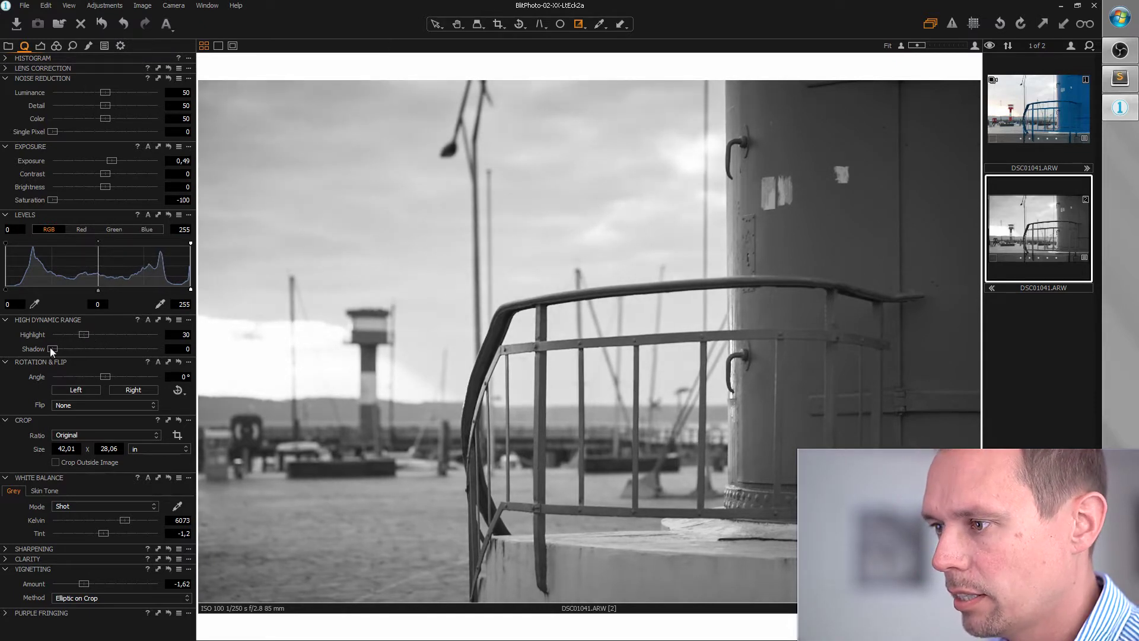
left_click_drag(50, 347, 115, 348)
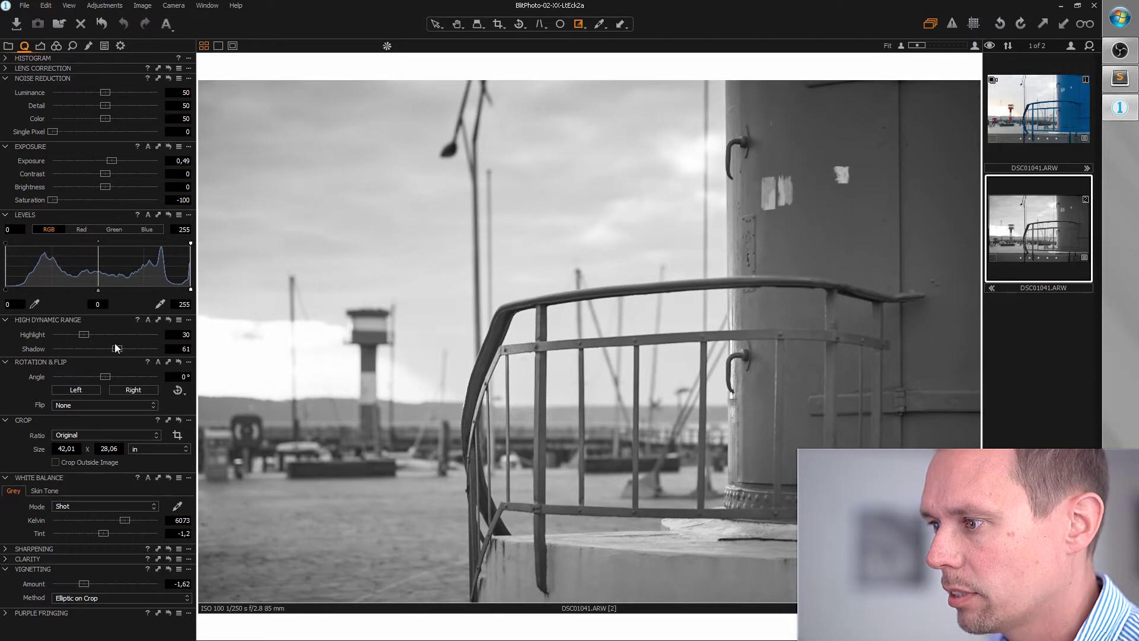
left_click_drag(116, 345, 117, 345)
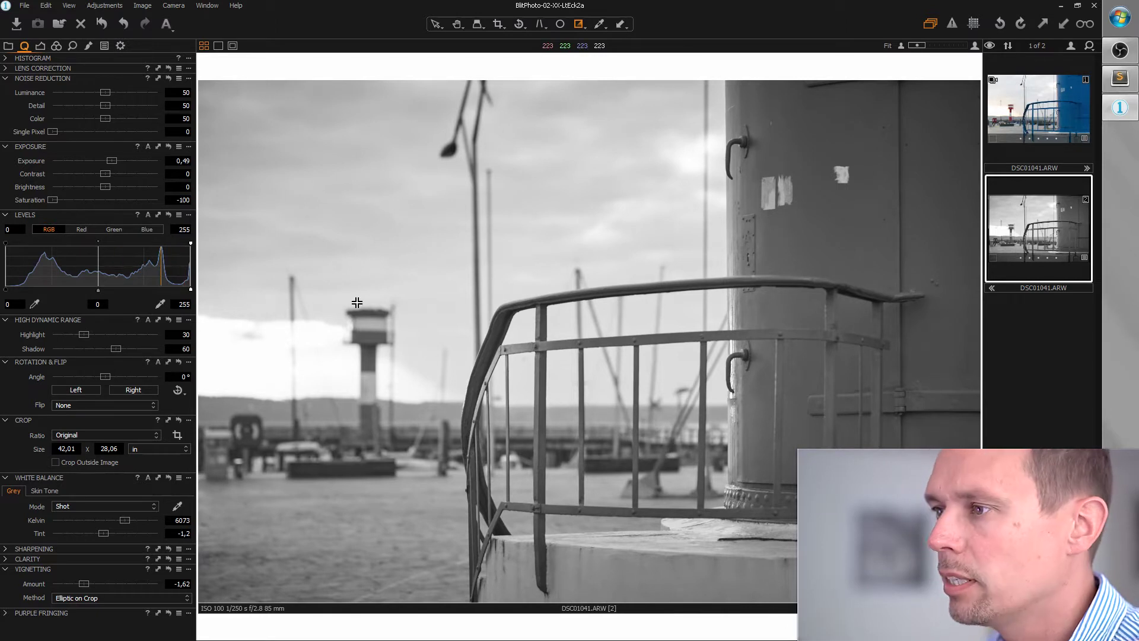
left_click_drag(105, 176, 115, 176)
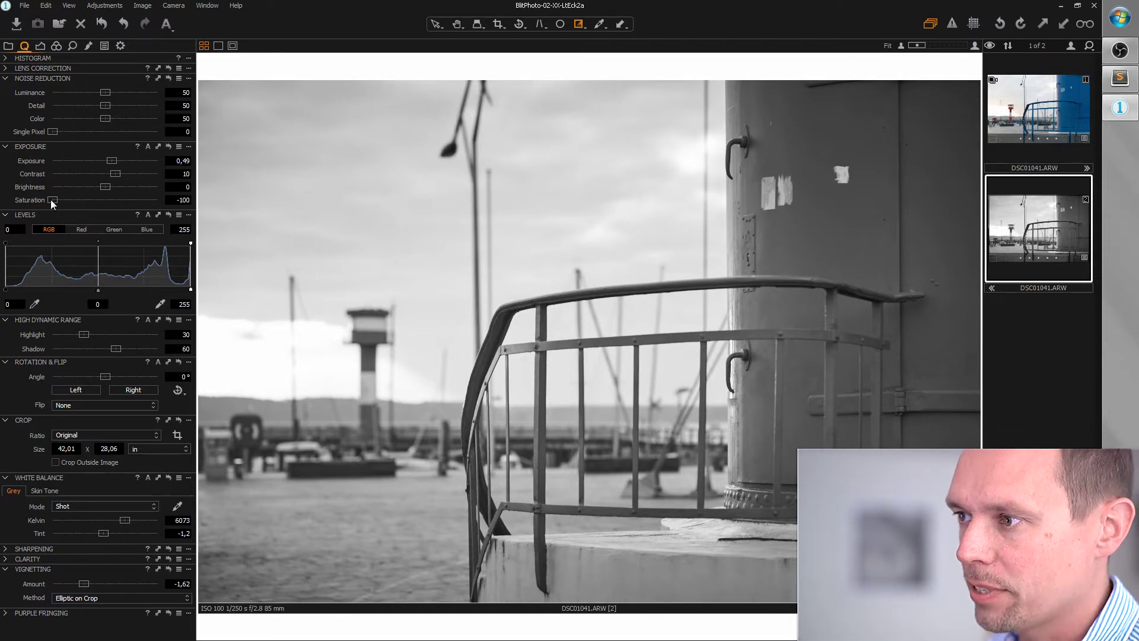
- Restore colour, set White Balance to 5587 K with Tint 2.7, and Saturation to 30
left_click_drag(52, 200, 207, 208)
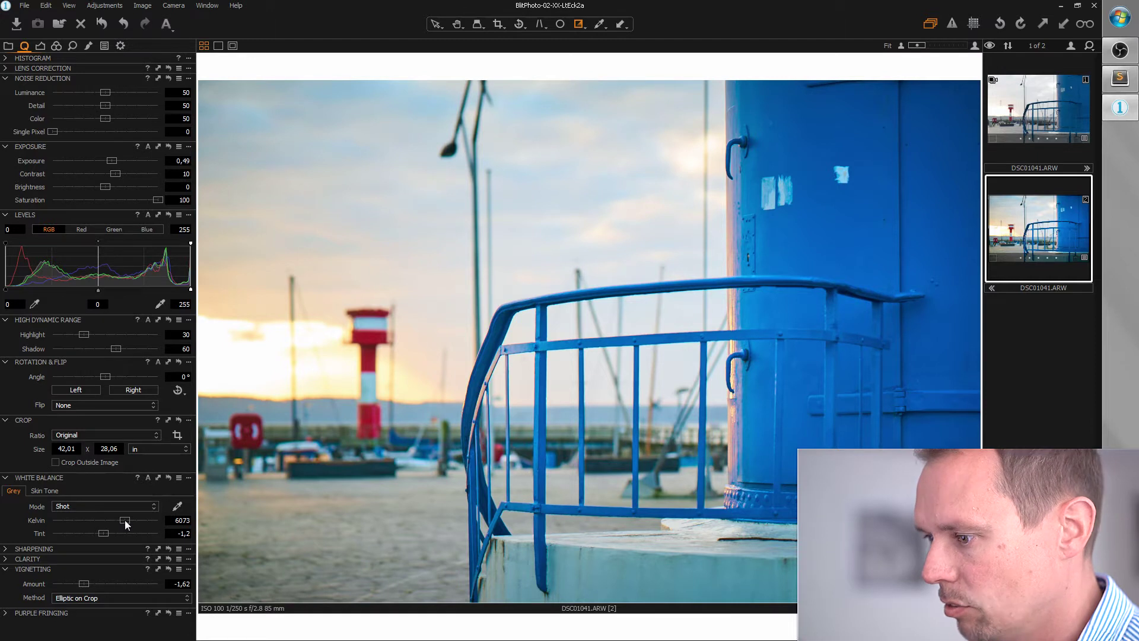
left_click_drag(124, 520, 124, 521)
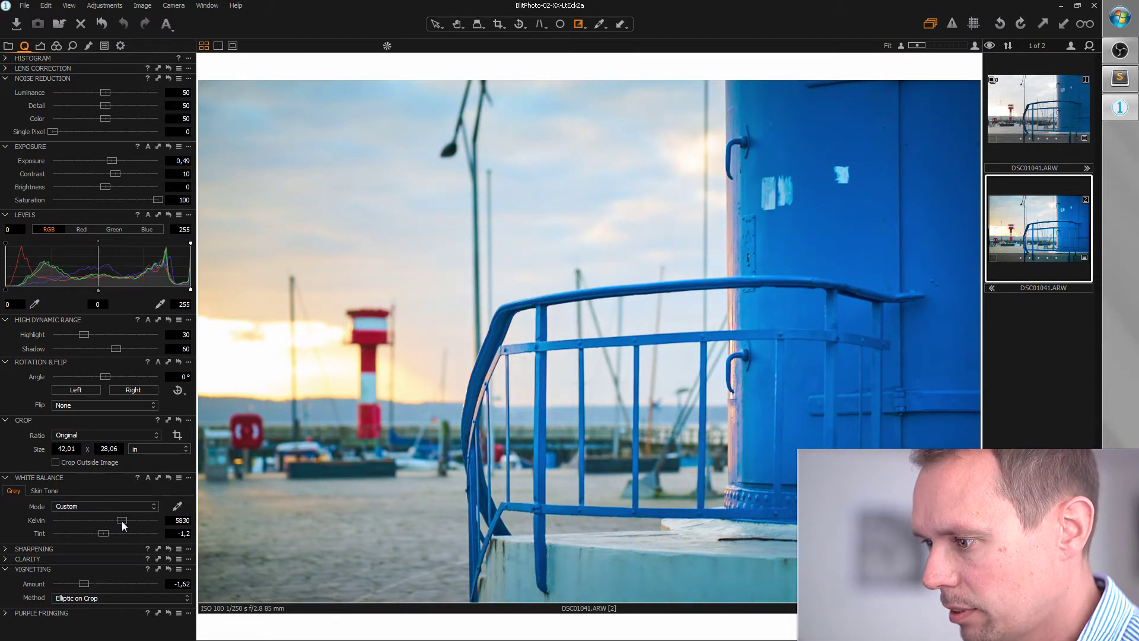
left_click_drag(122, 521, 119, 522)
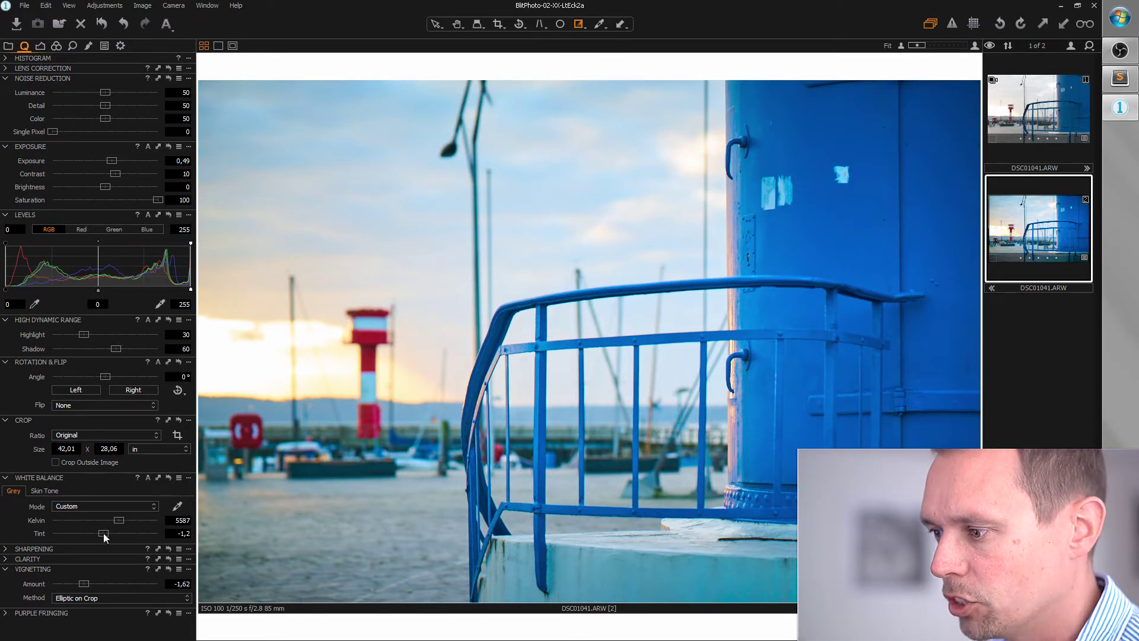
left_click_drag(105, 533, 108, 536)
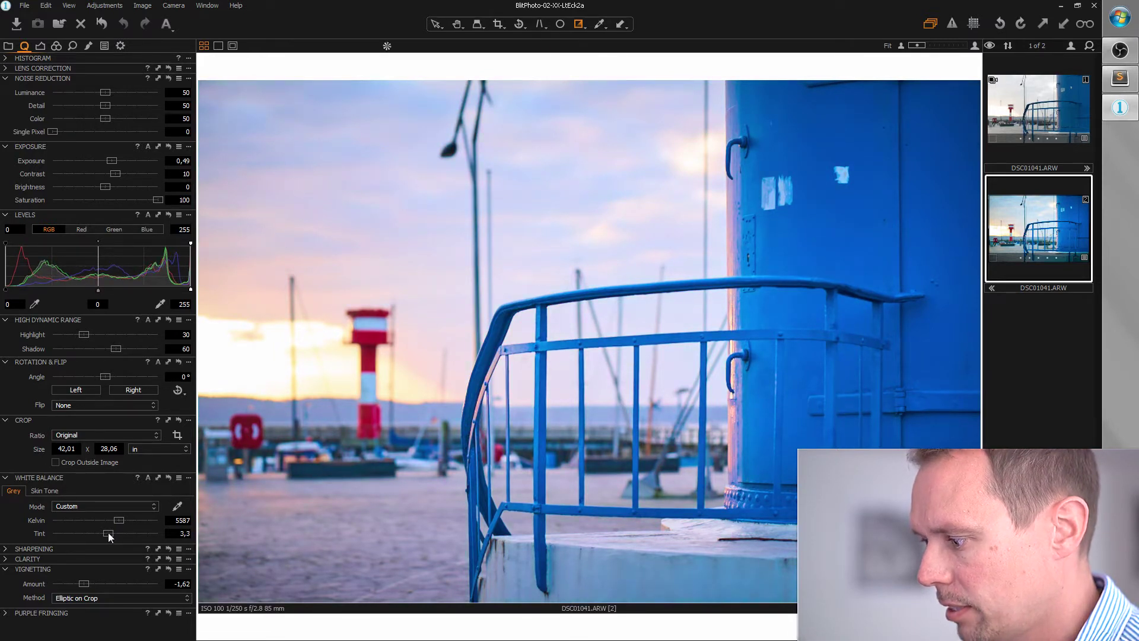
left_click_drag(109, 537, 107, 537)
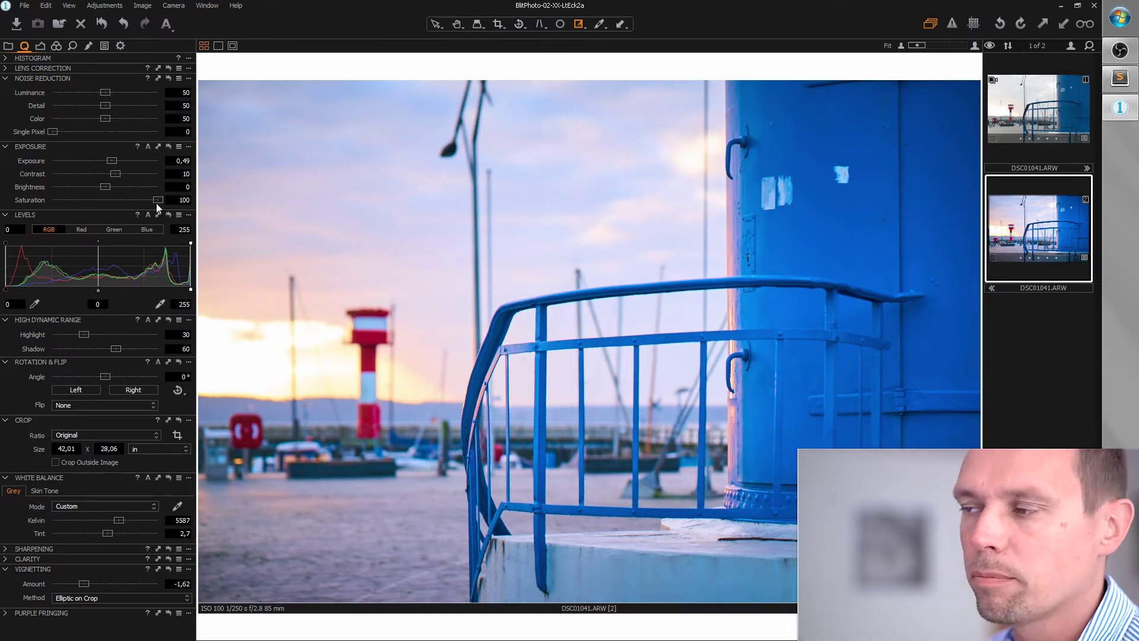
left_click_drag(157, 200, 128, 201)
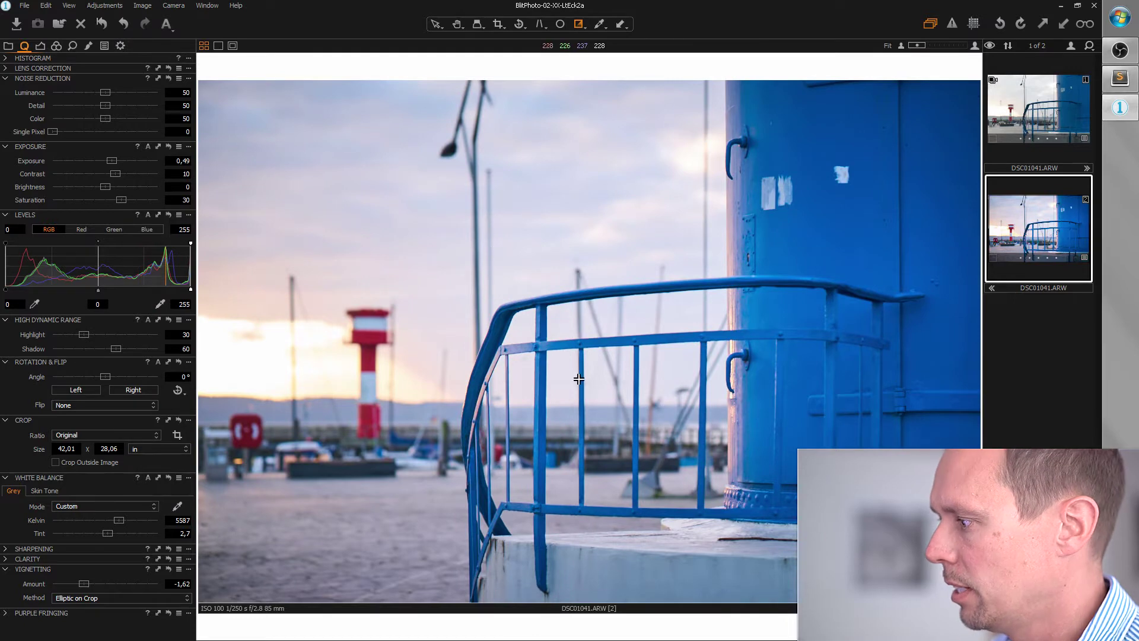
- Zoomed in on the pillar, set Sharpening Amount to 604 and Radius to 0.5, then fit the view
left_click(720, 391)
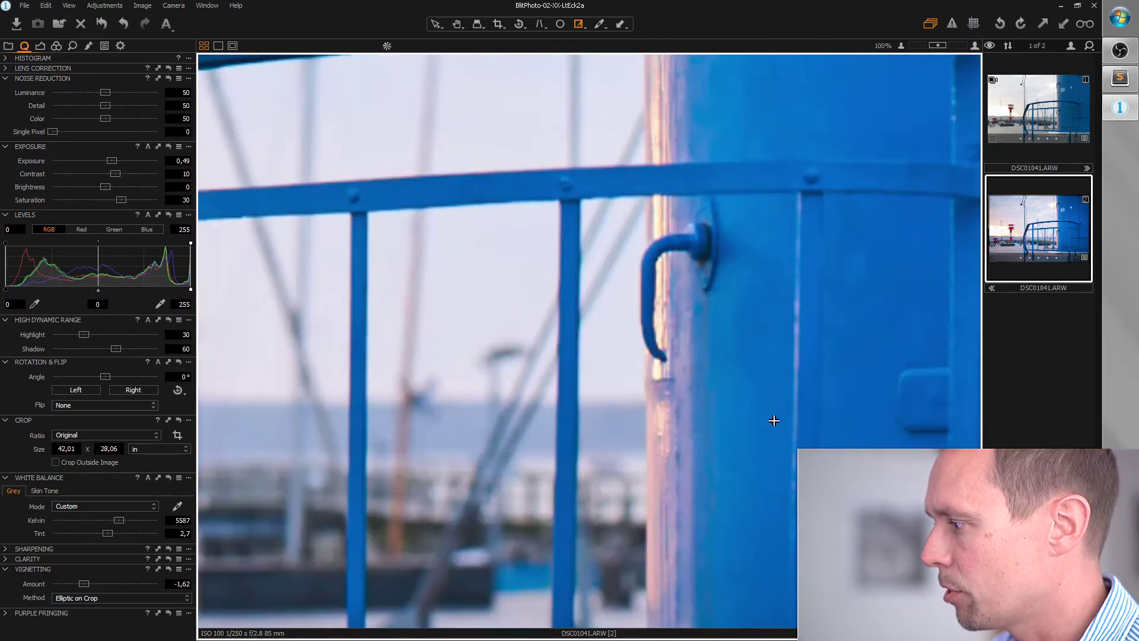
scroll(774, 420, "up", 1)
scroll(625, 338, "up", 1)
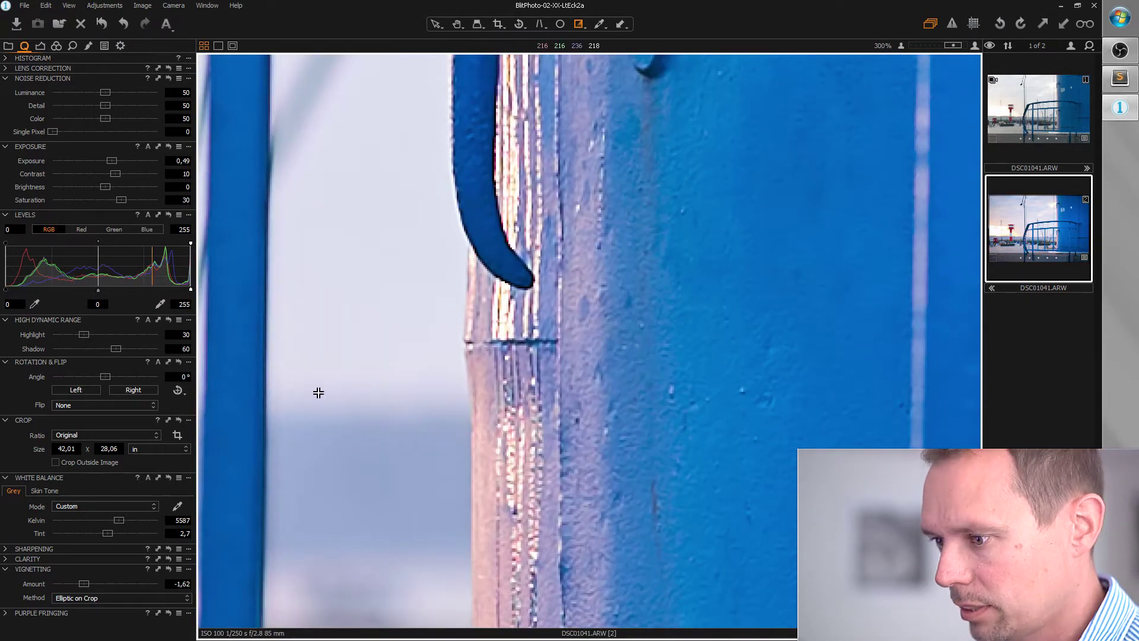
left_click(4, 551)
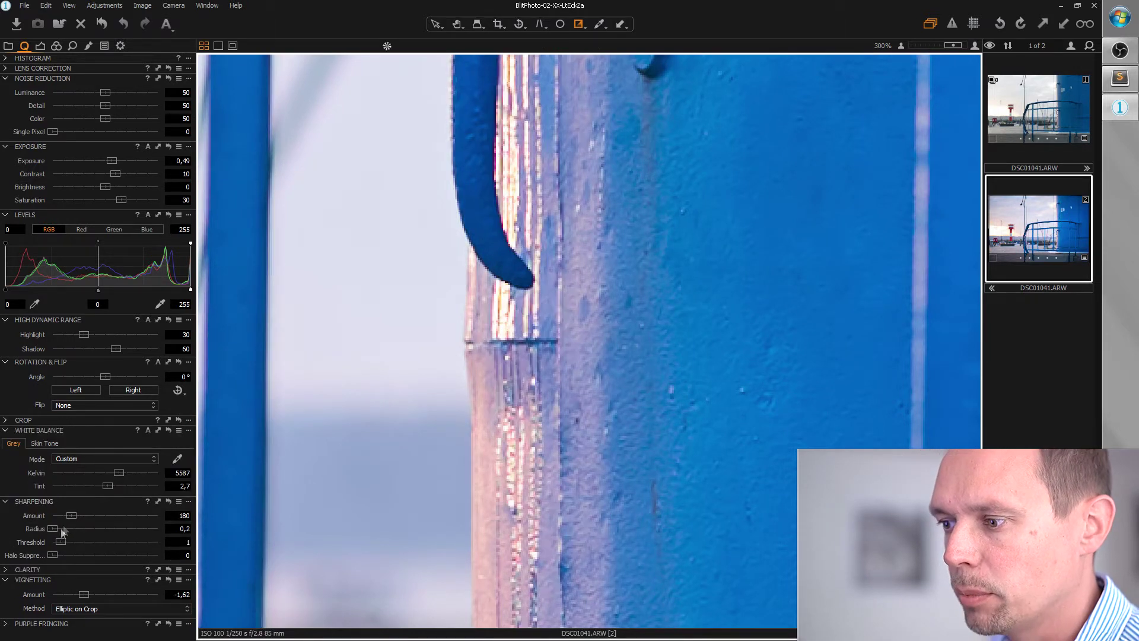
left_click_drag(71, 515, 158, 515)
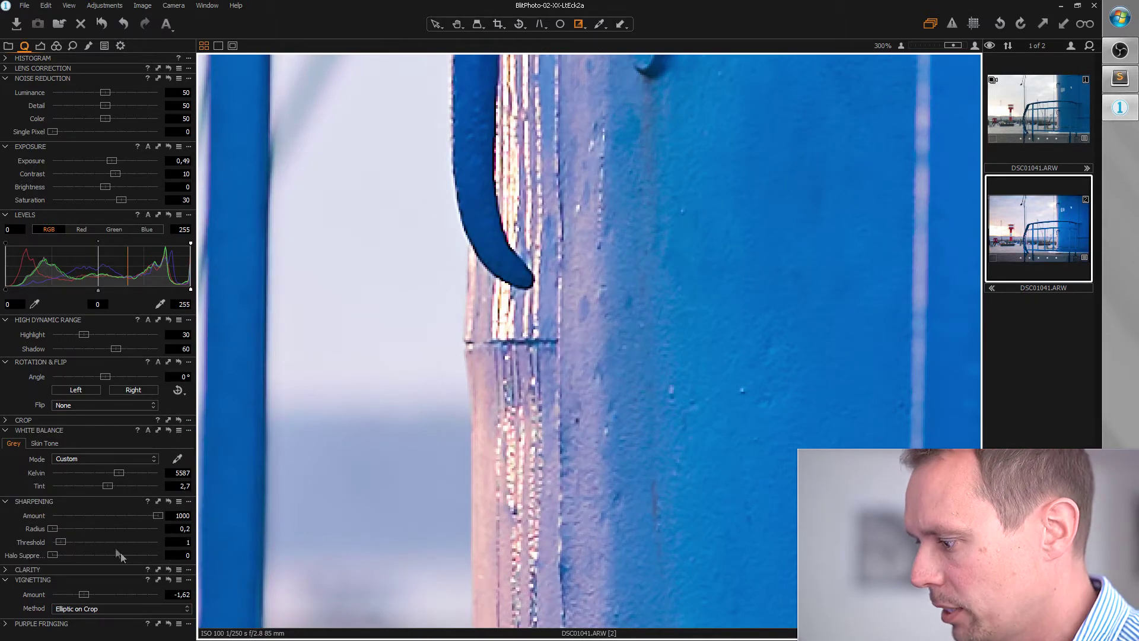
left_click_drag(52, 528, 64, 529)
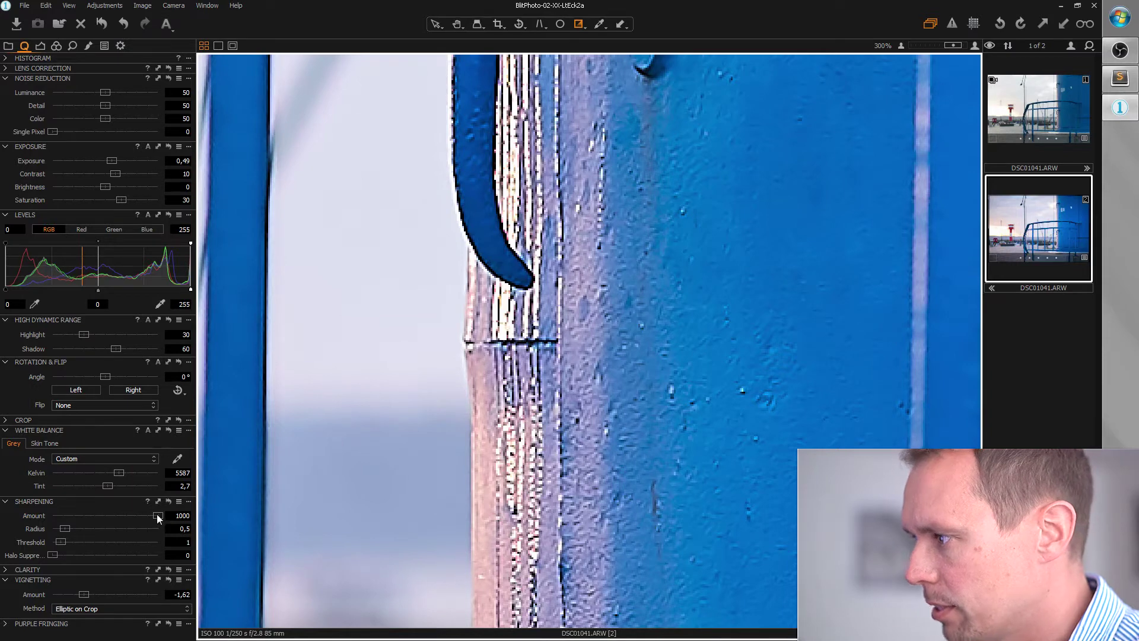
left_click_drag(157, 515, 131, 520)
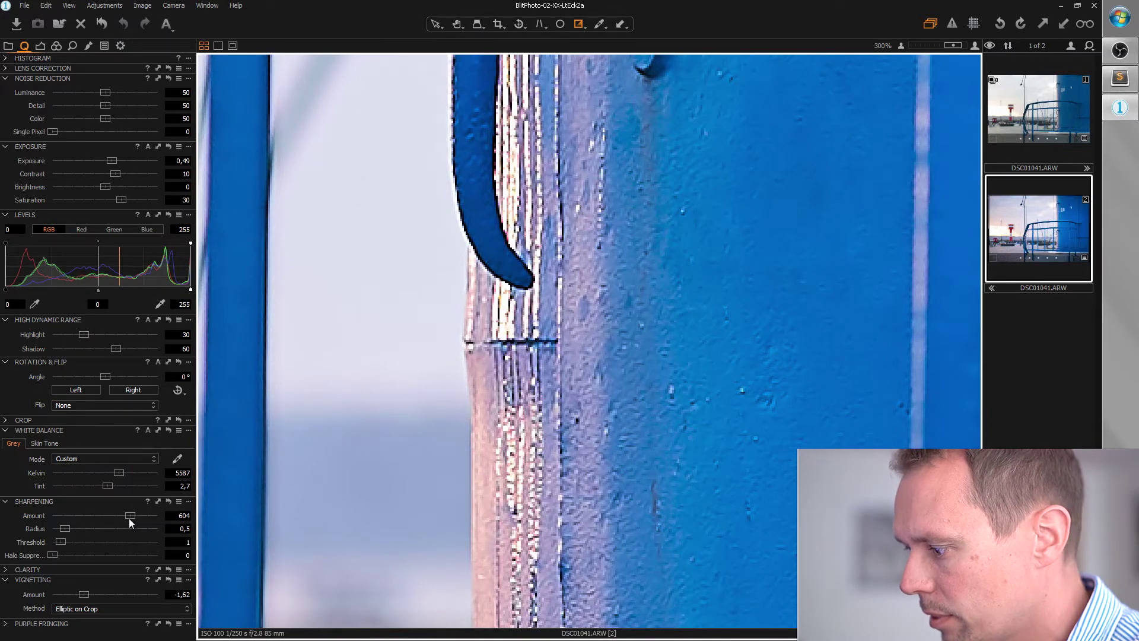
key("ctrl+0")
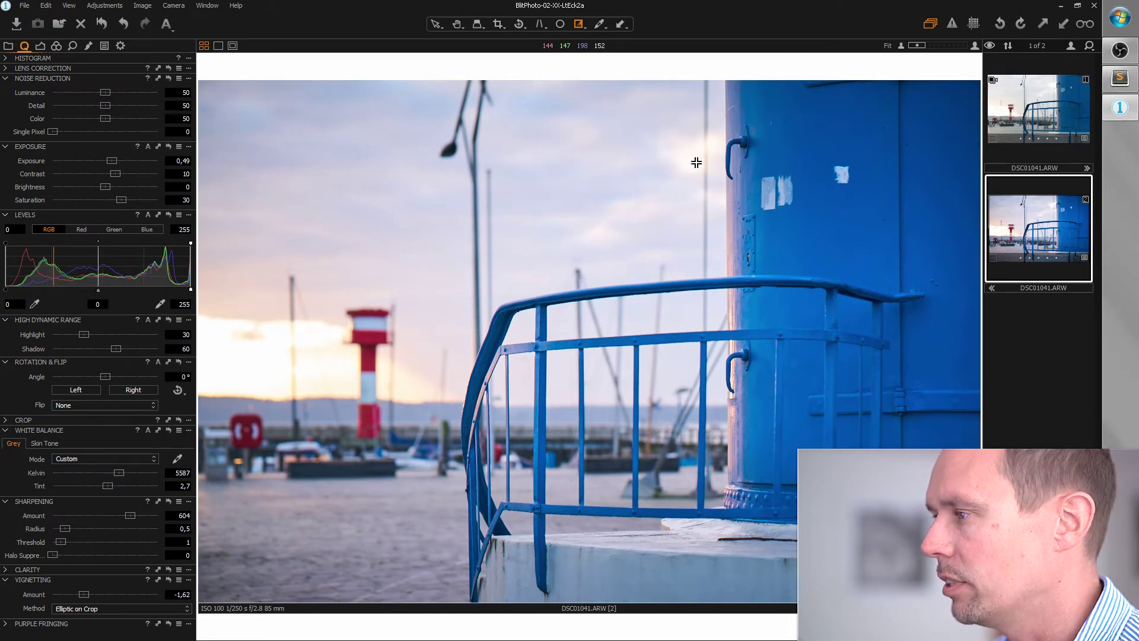
- Add local adjustment Layer 1 as a clone layer using a hand-drawn mask
left_click(89, 46)
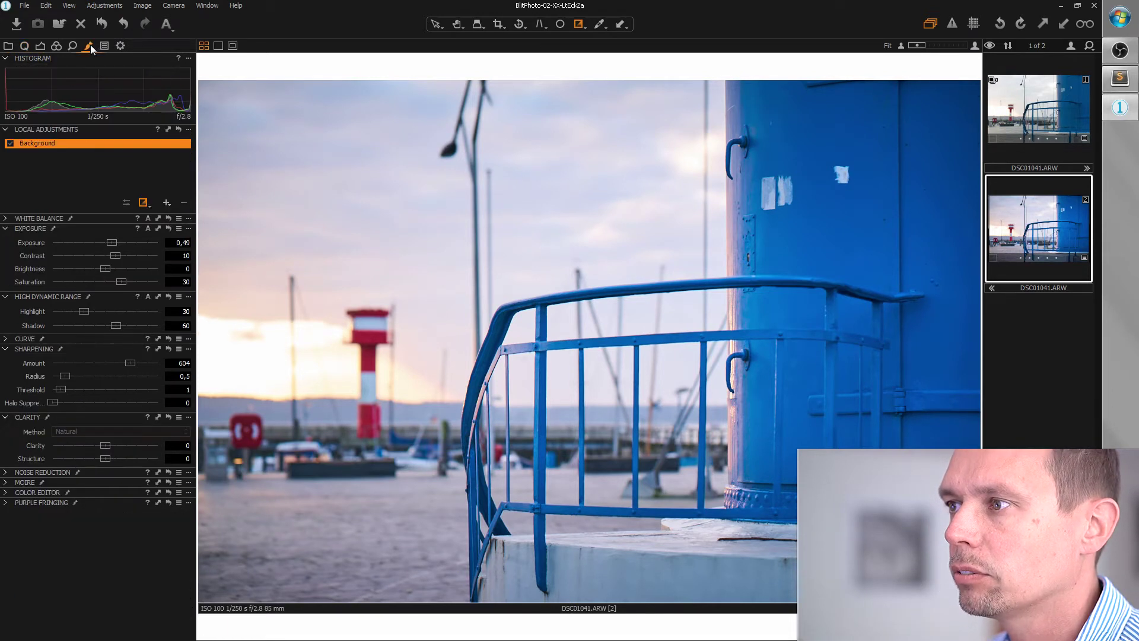
left_click(165, 203)
right_click(164, 142)
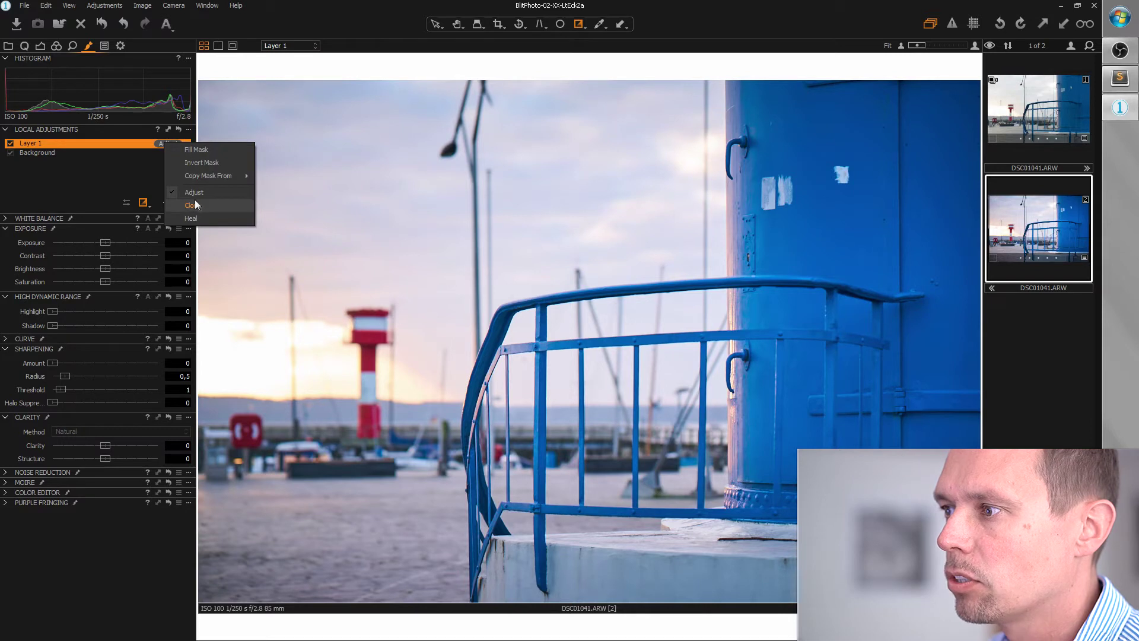
left_click(201, 206)
left_click(143, 203)
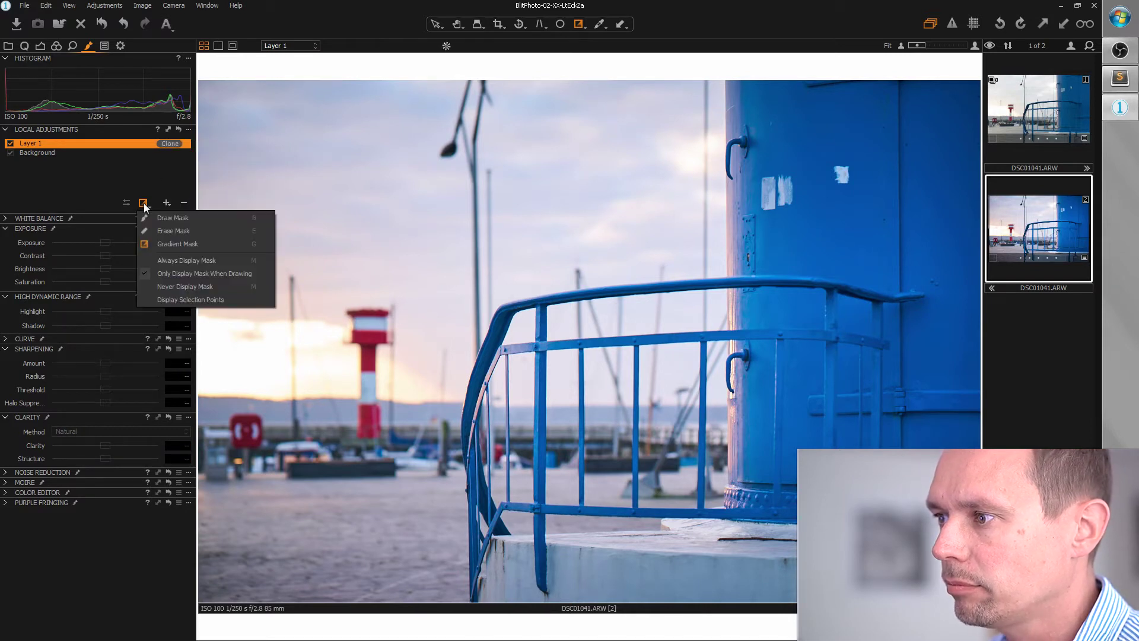
left_click(184, 217)
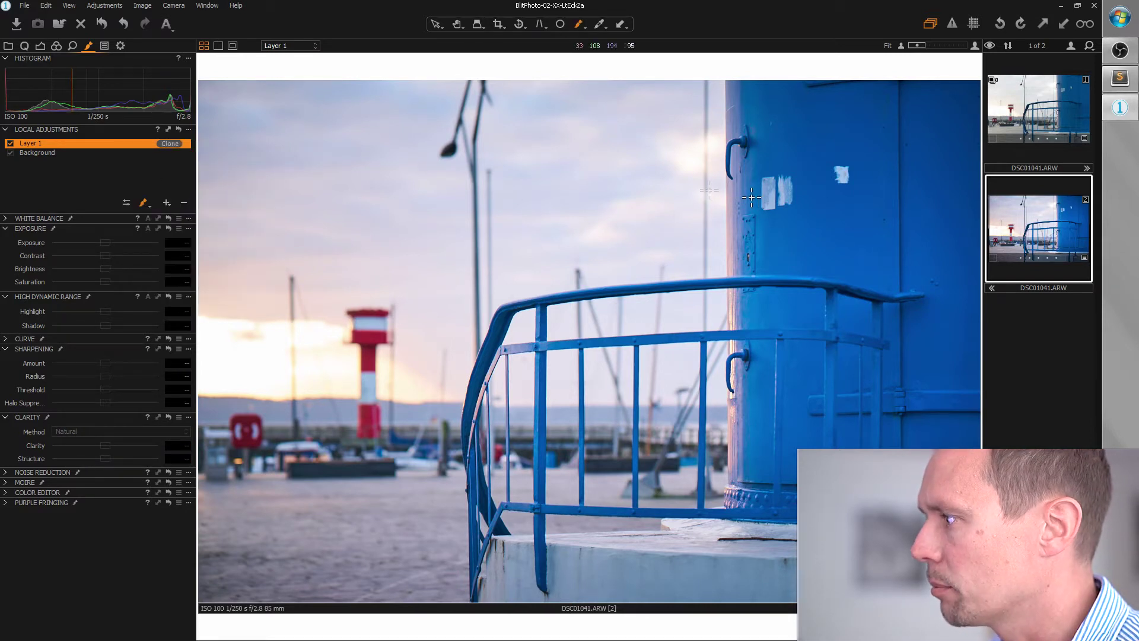
- Mask both white stickers, source clean pillar paint, and switch Layer 1 from Clone to Heal
scroll(843, 178, "up", 3)
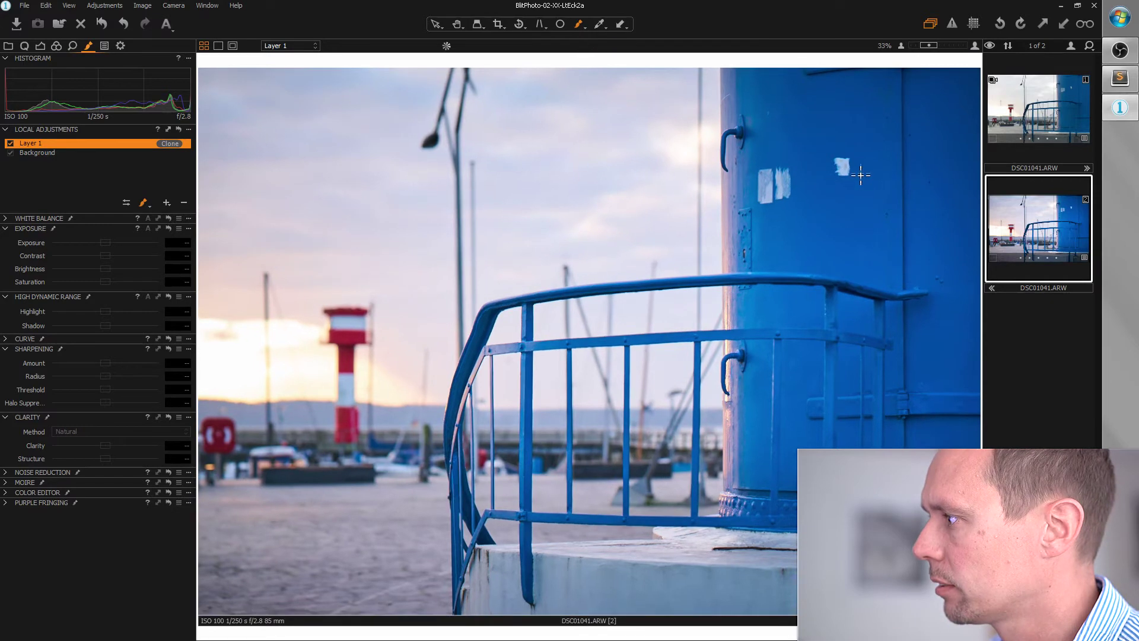
scroll(879, 138, "up", 2)
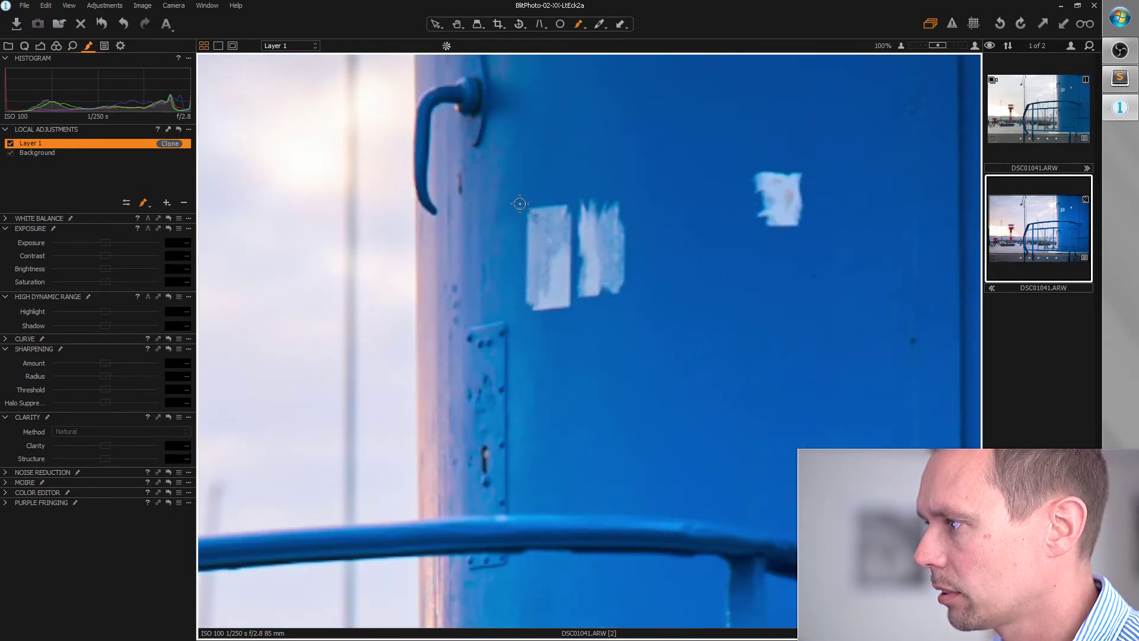
mouse_move(519, 203)
left_mouse_down()
mouse_move(618, 205)
mouse_move(620, 244)
mouse_move(612, 279)
mouse_move(522, 311)
mouse_move(510, 285)
mouse_move(525, 214)
mouse_move(558, 226)
mouse_move(606, 220)
mouse_move(554, 285)
mouse_move(534, 291)
mouse_move(594, 235)
mouse_move(537, 276)
mouse_move(581, 234)
mouse_move(567, 262)
mouse_move(574, 247)
left_mouse_up()
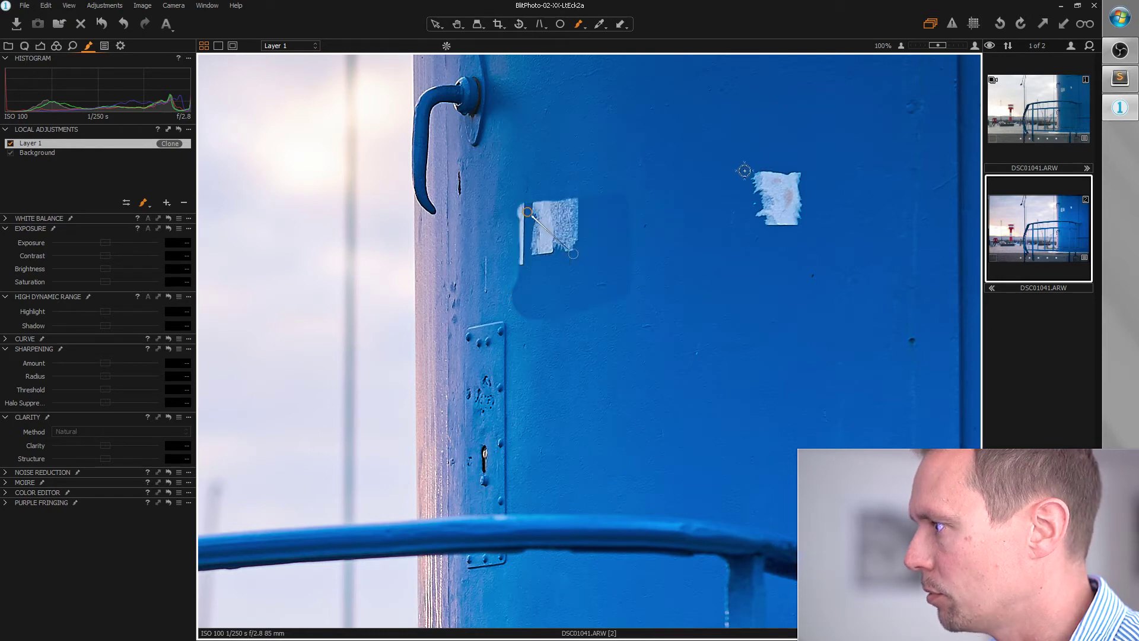
mouse_move(744, 171)
left_mouse_down()
mouse_move(765, 220)
mouse_move(792, 185)
mouse_move(784, 168)
mouse_move(760, 181)
mouse_move(771, 178)
left_mouse_up()
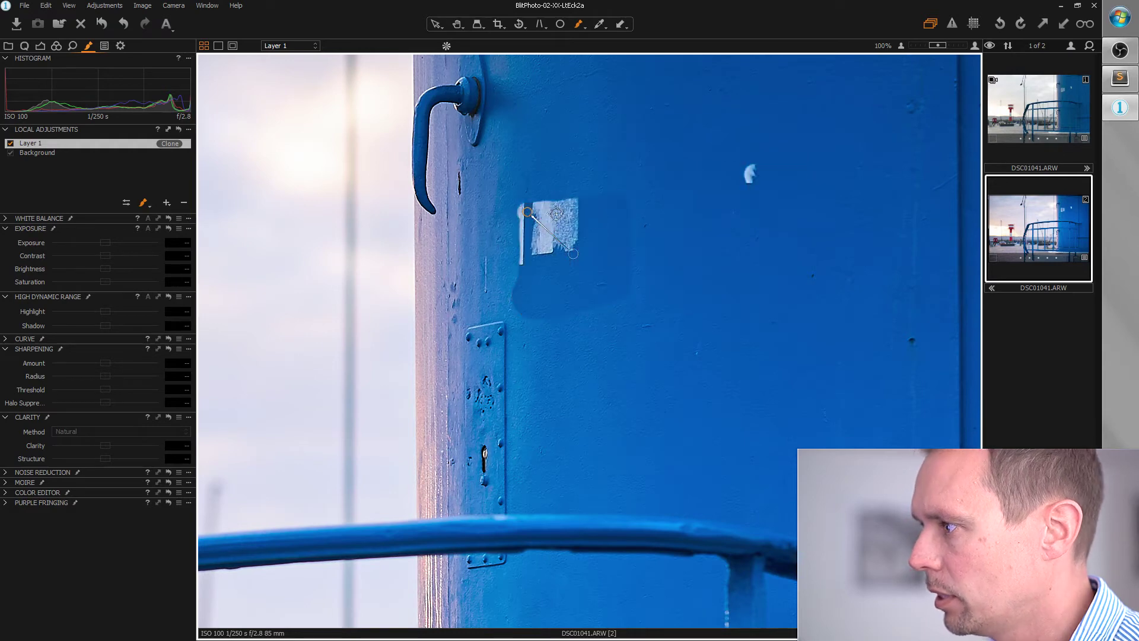
left_click_drag(574, 254, 539, 400)
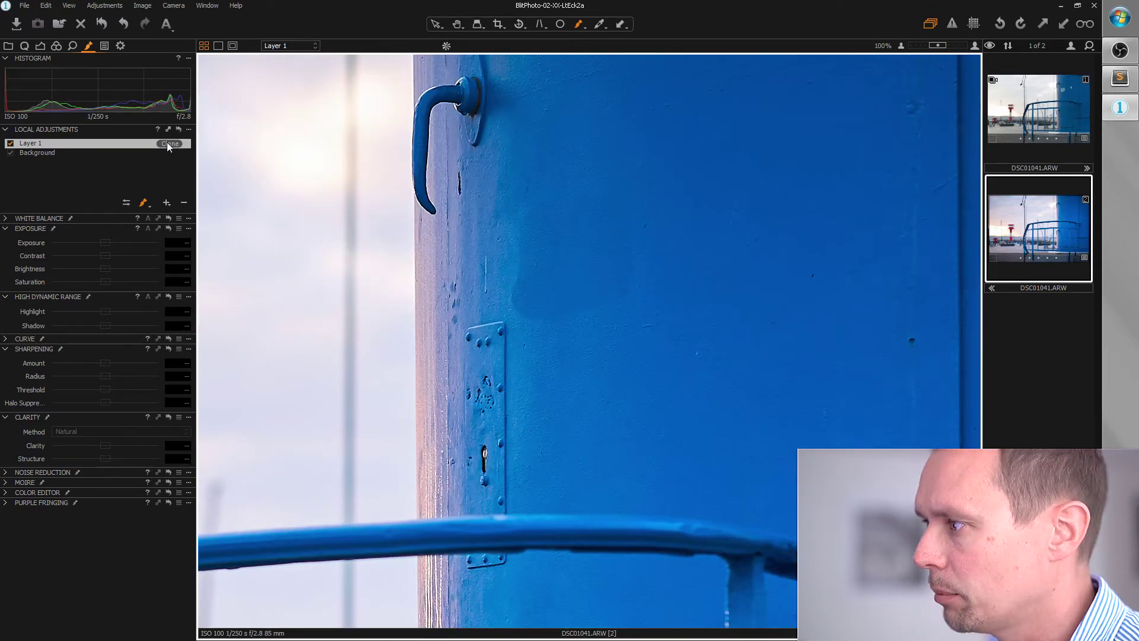
left_click(167, 143)
left_click(203, 221)
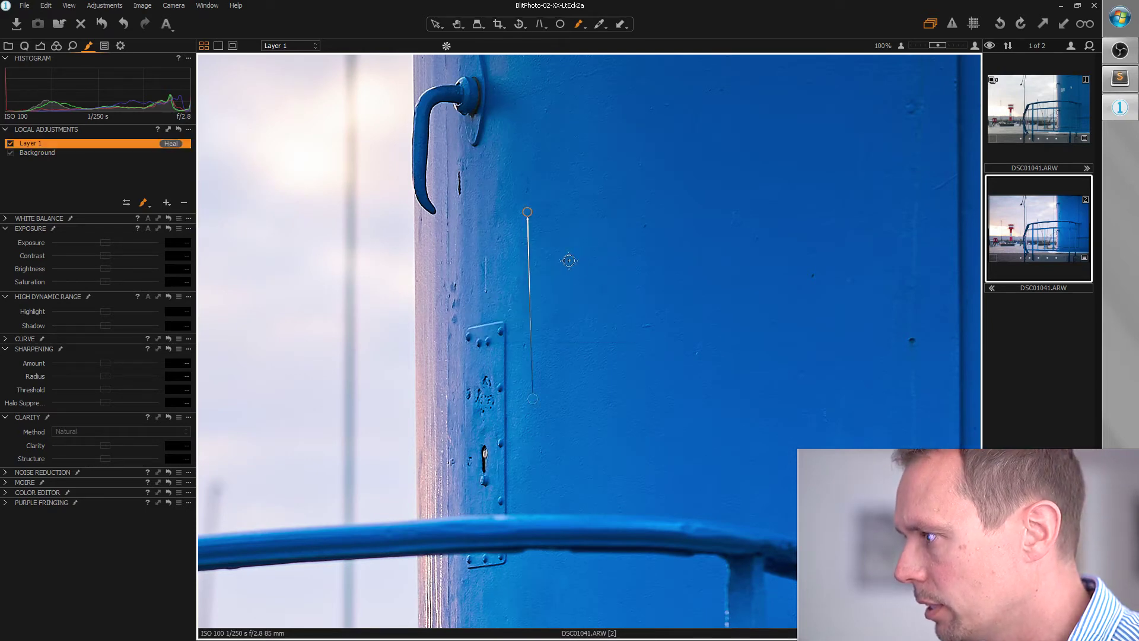
left_click(436, 26)
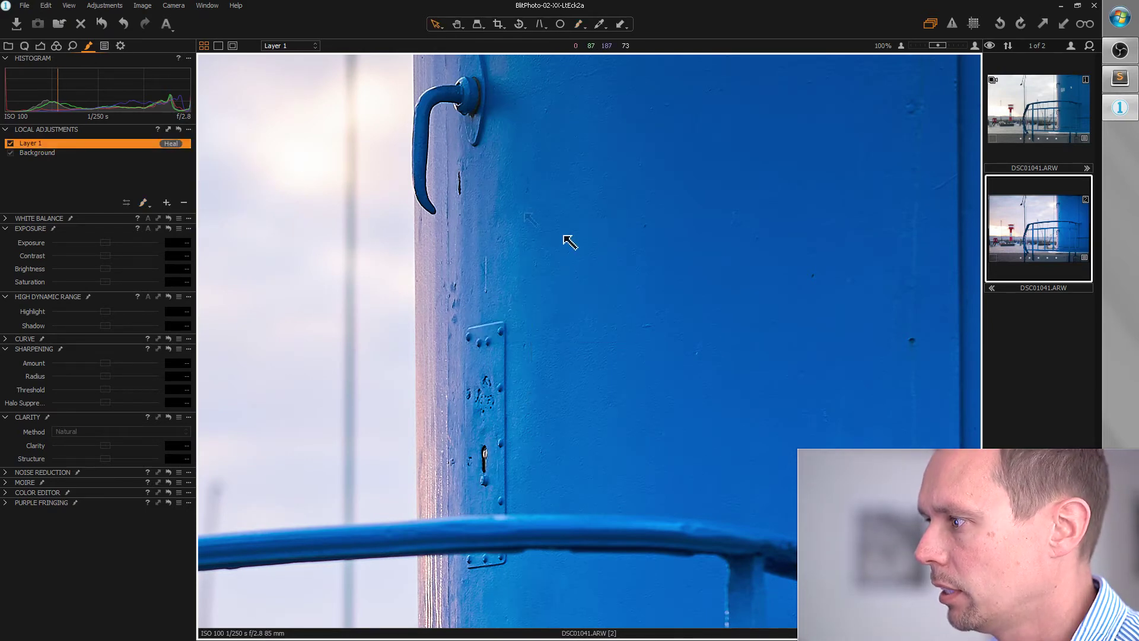
double_click(517, 205)
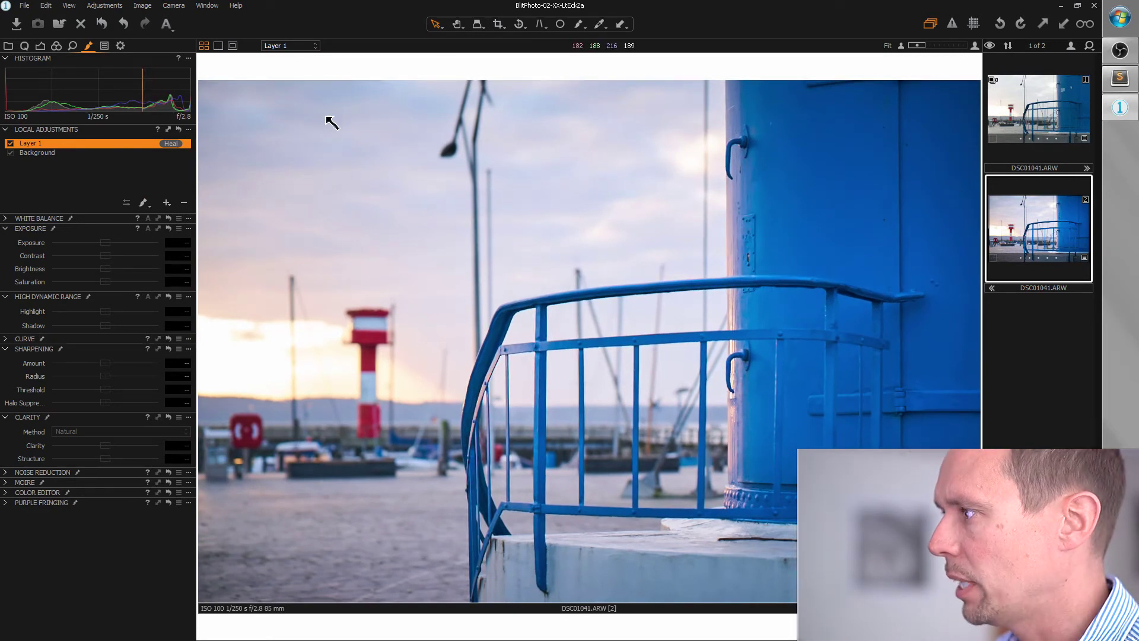
- Add Layer 2 with a gradient mask down from the top edge and Brightness -20
left_click(167, 203)
left_click(145, 202)
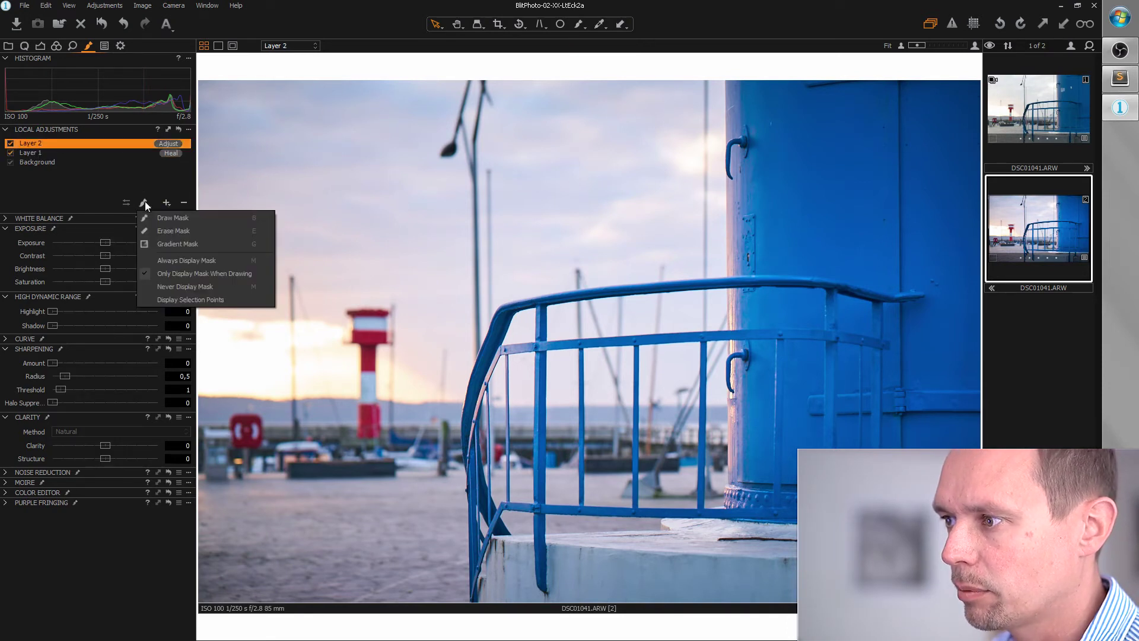
left_click(176, 243)
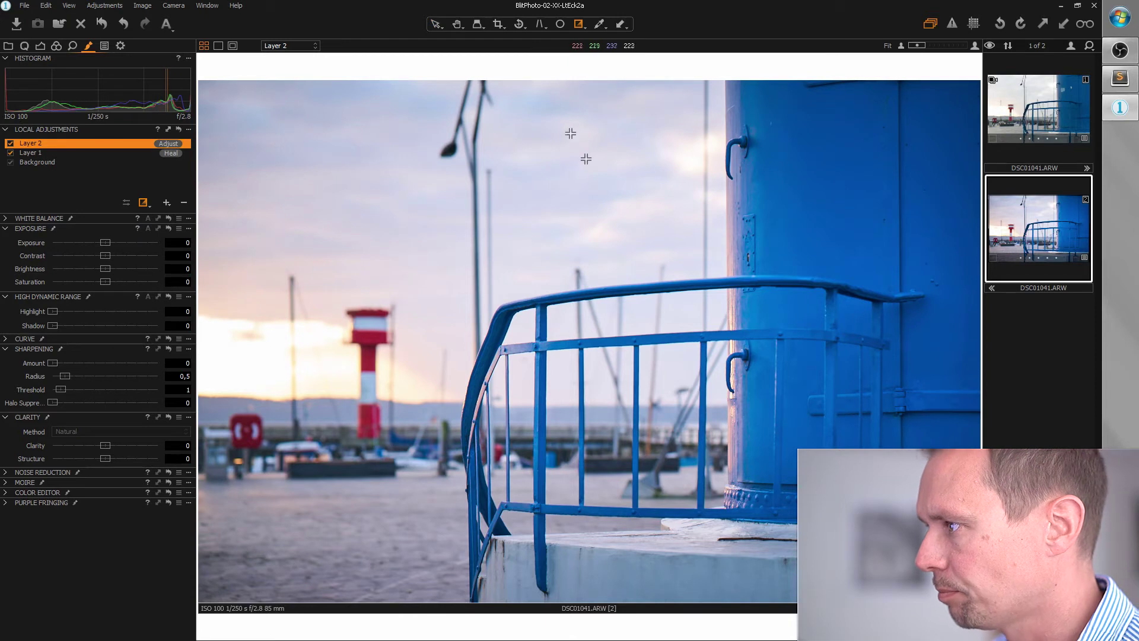
left_click_drag(552, 85, 586, 329)
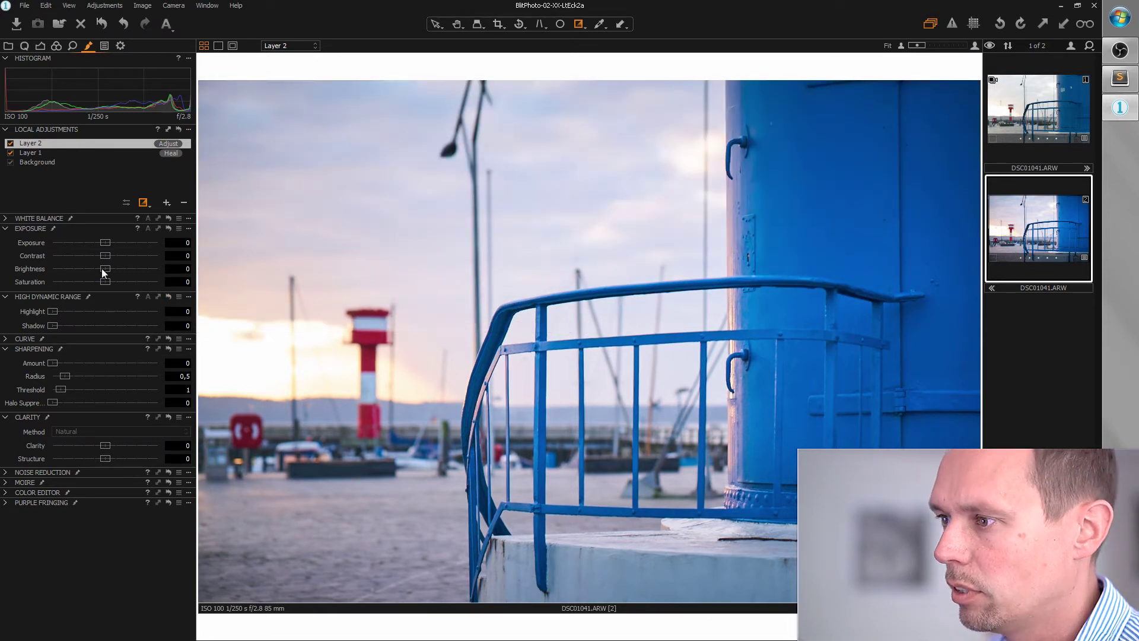
left_click_drag(102, 269, 85, 269)
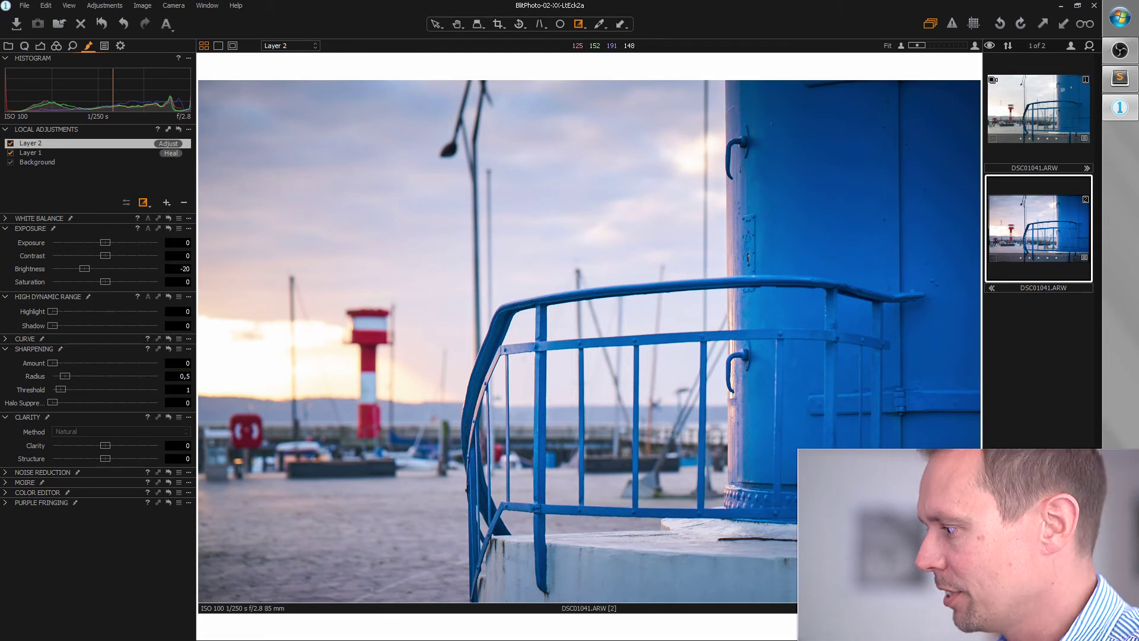
- Add Layer 3 as a clone layer with a freehand drawn mask
left_click(167, 204)
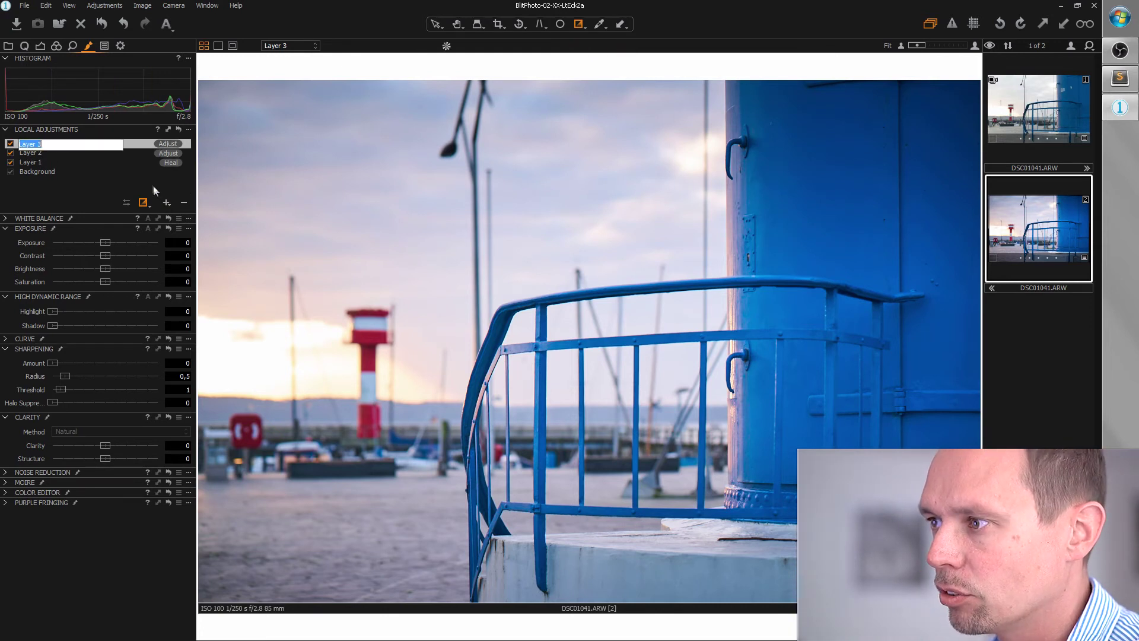
right_click(179, 159)
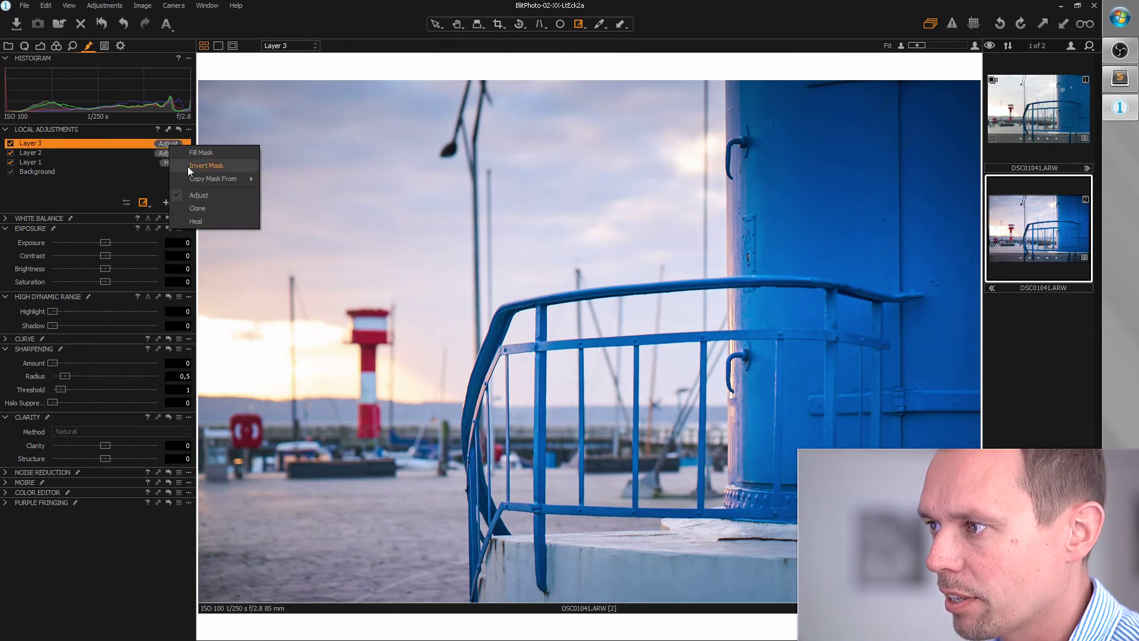
left_click(208, 206)
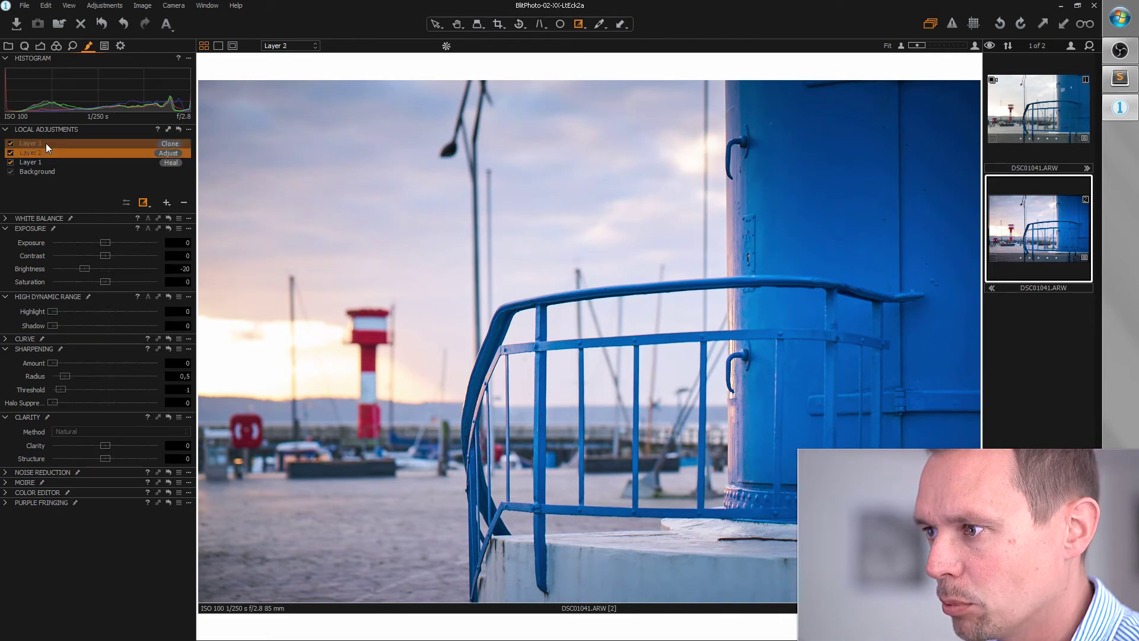
left_click(143, 204)
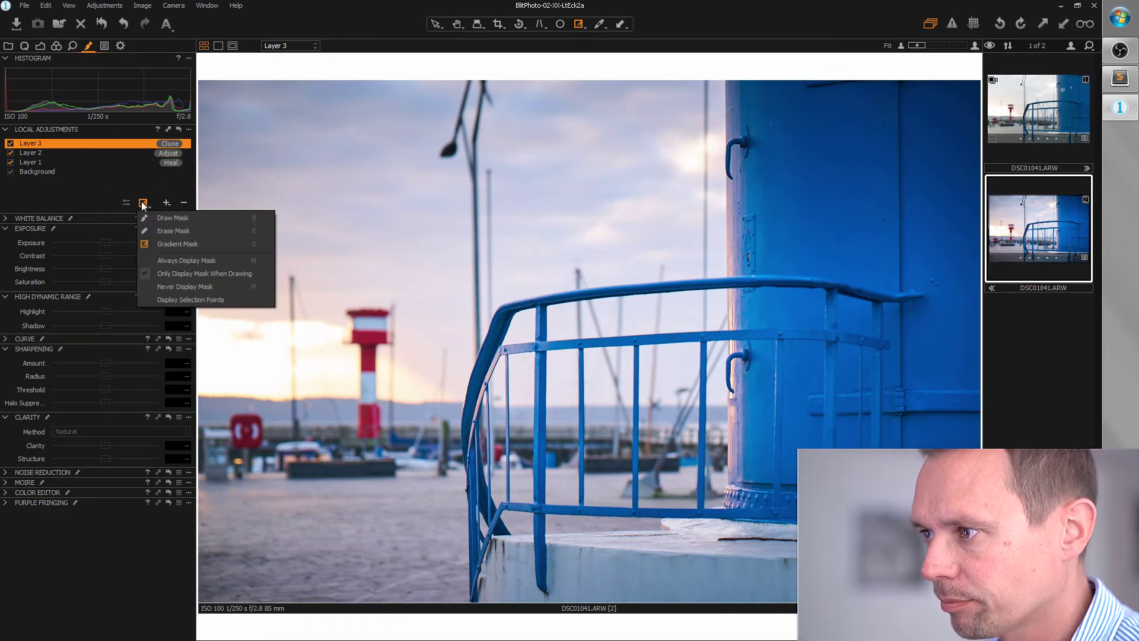
left_click(162, 219)
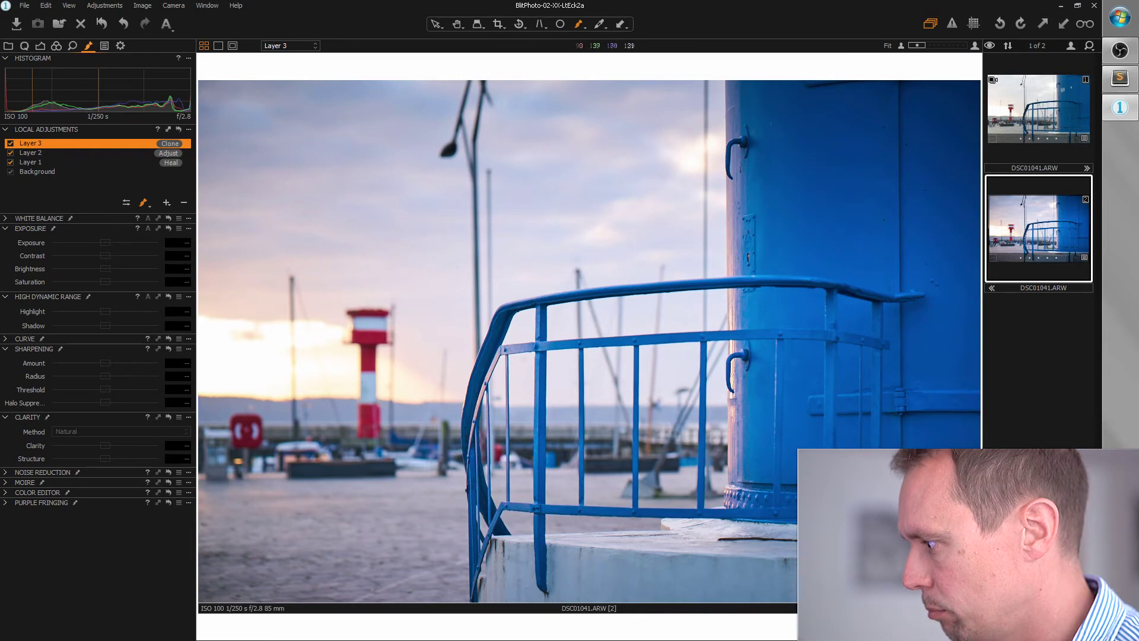
- At 100%, mask the stick on the ledge, source clean ledge, switch to Heal, and add Layer 4
key("ctrl+alt+0")
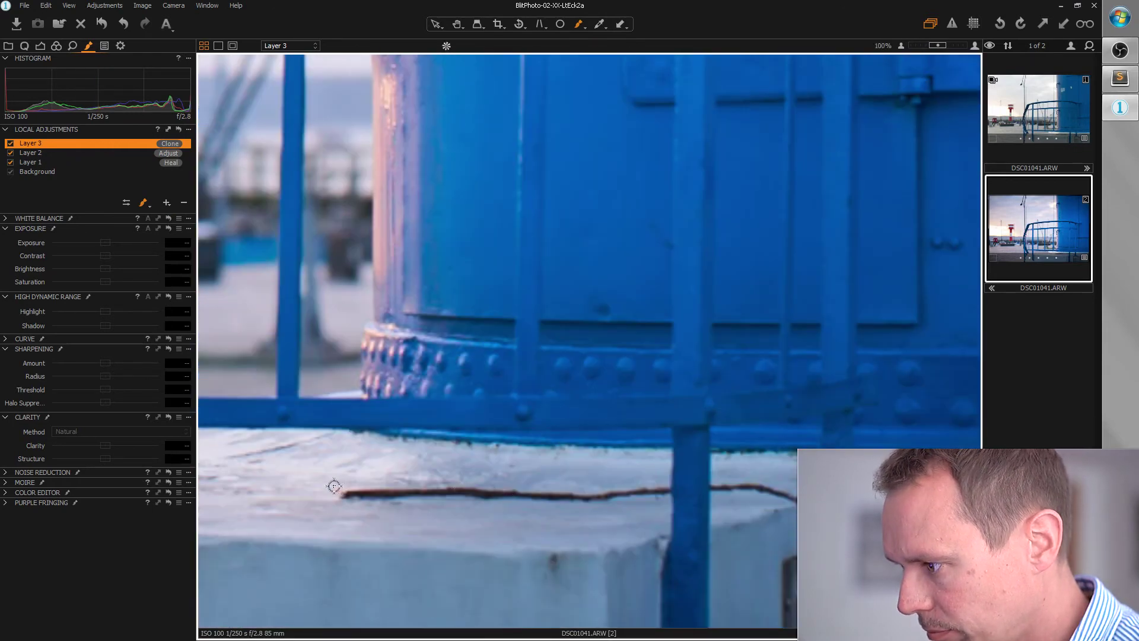
left_click_drag(341, 489, 655, 486)
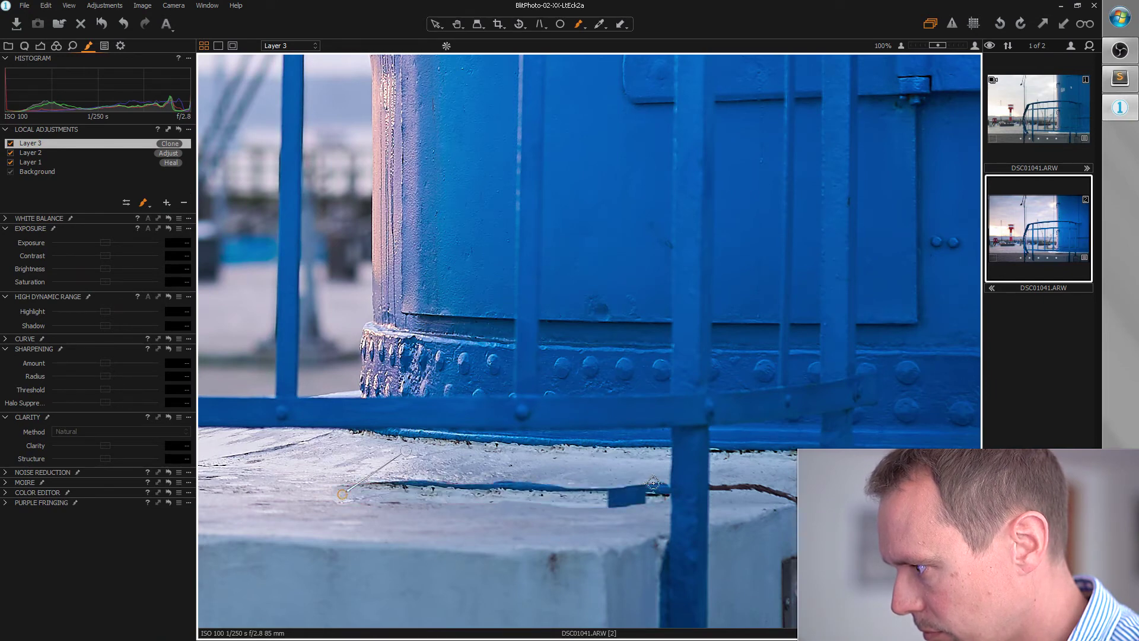
left_click_drag(406, 452, 338, 522)
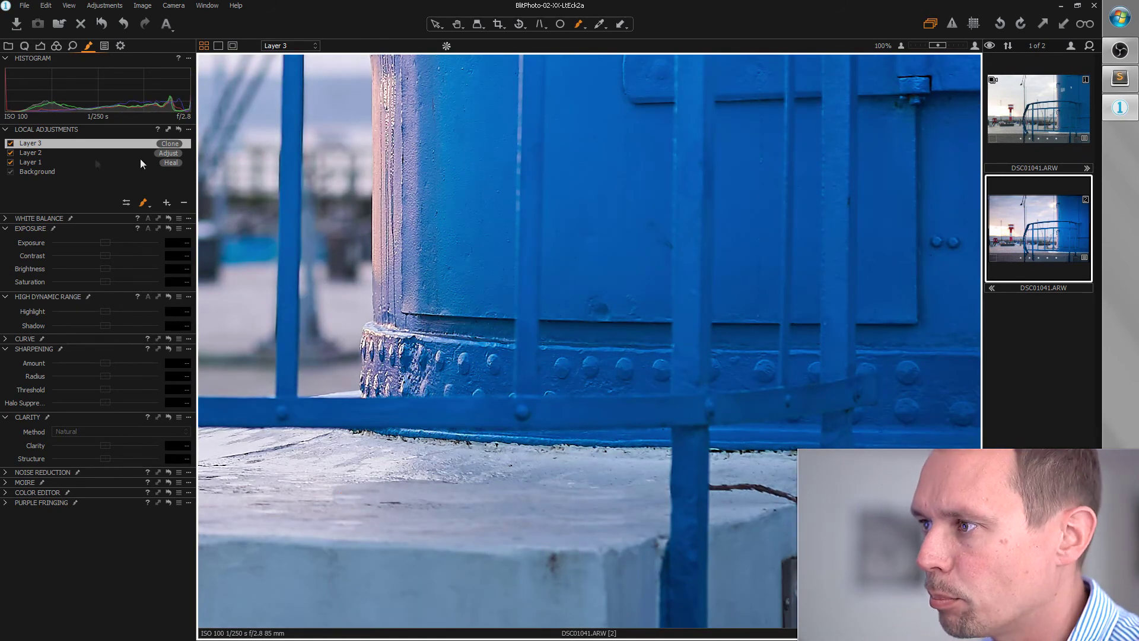
left_click(165, 145)
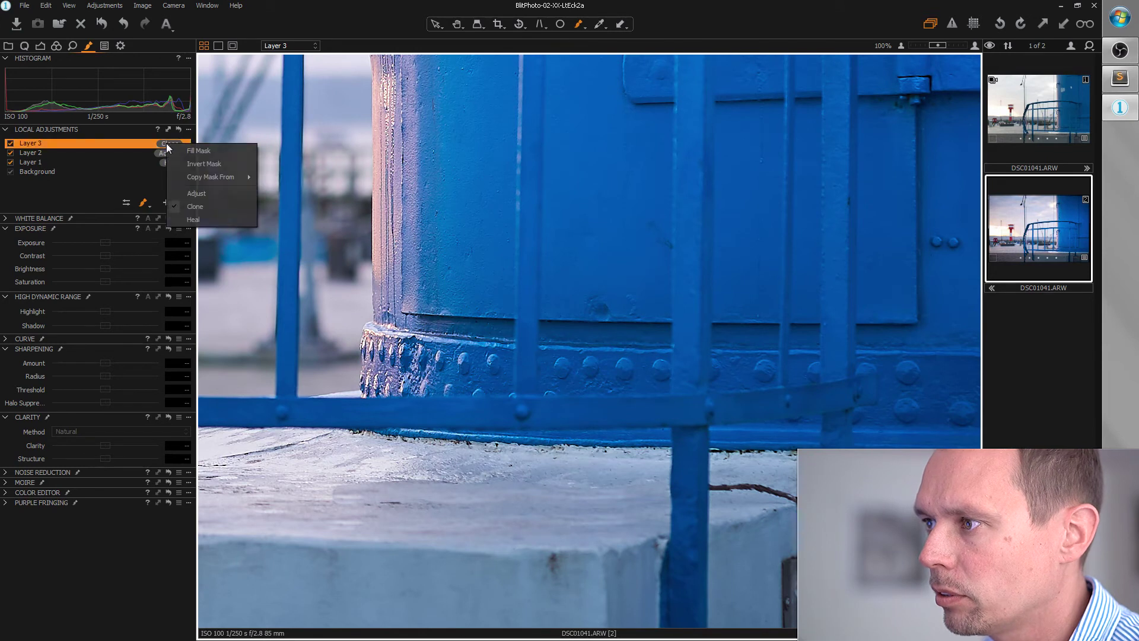
left_click(206, 216)
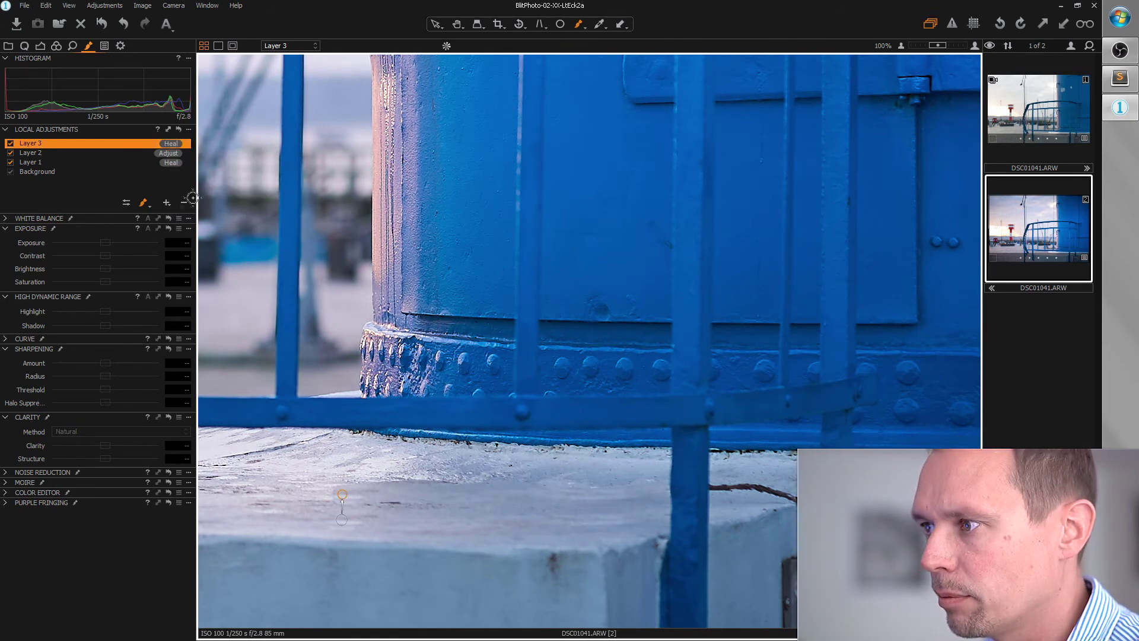
left_click(166, 203)
key("Return")
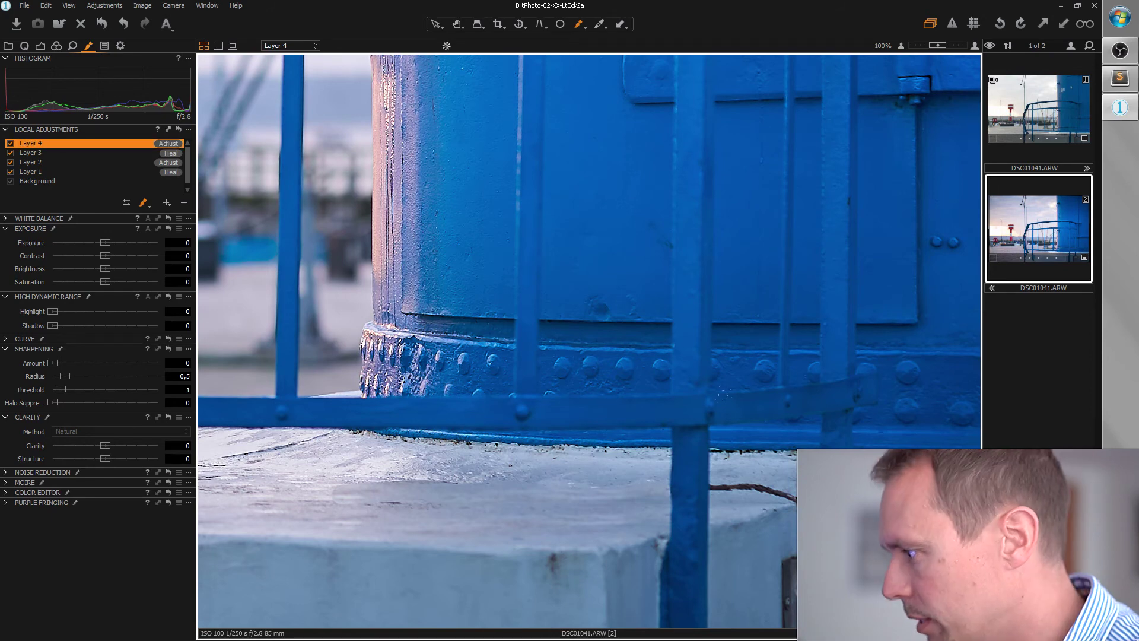
- Make Layer 4 a clone over the stick right of the post, sourced from white ledge, then Heal
right_click(724, 395)
right_click(176, 150)
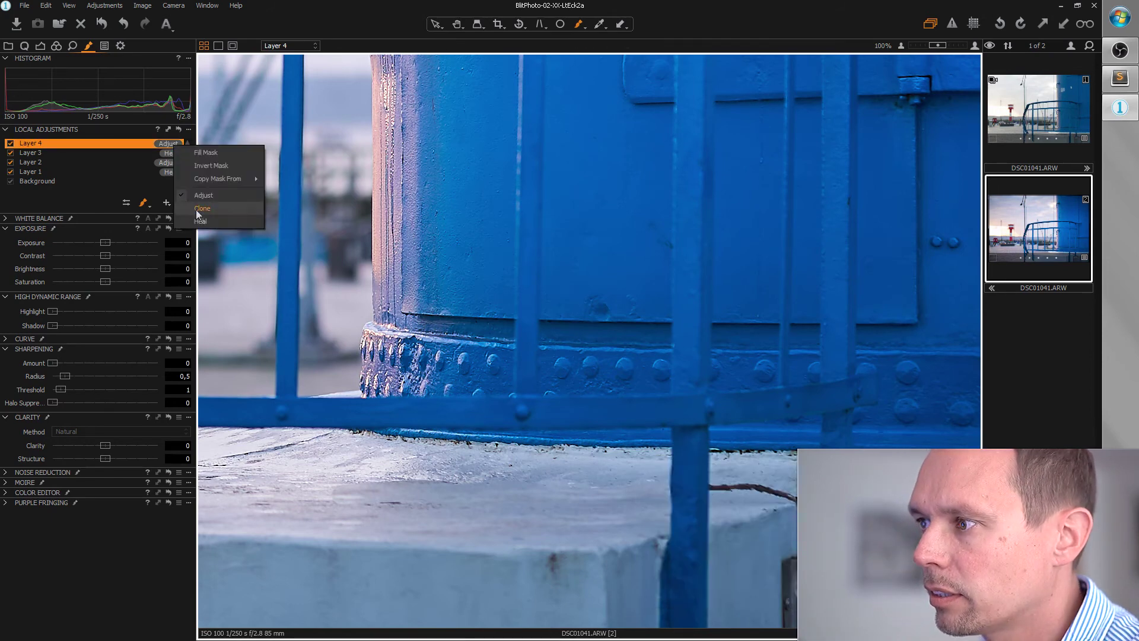
left_click(208, 212)
left_click(119, 180)
left_click(142, 145)
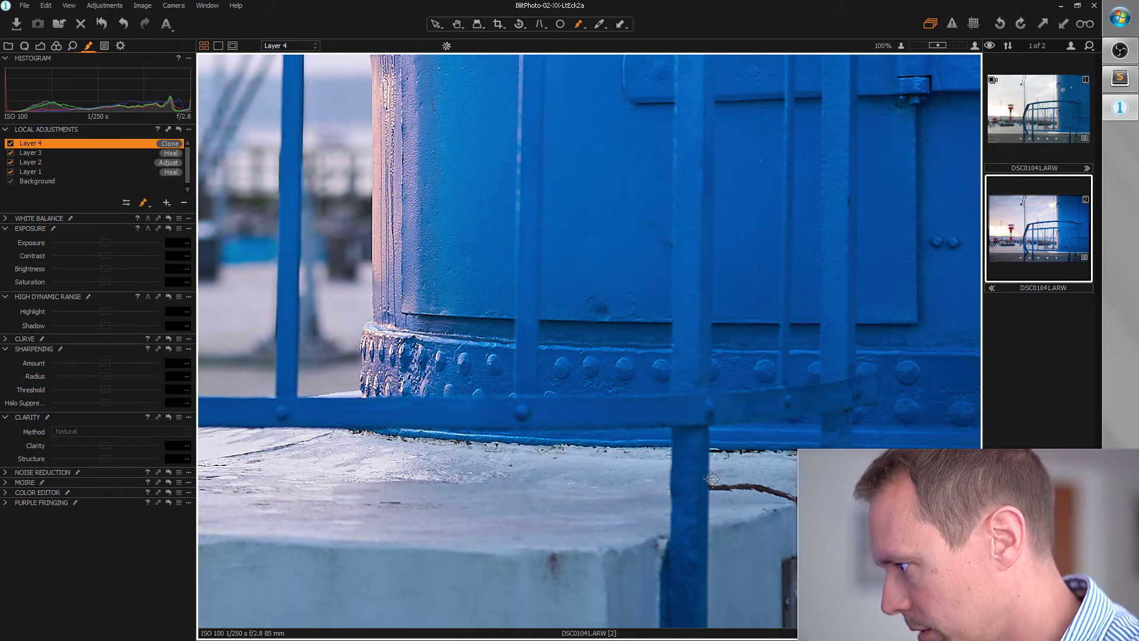
left_click_drag(712, 479, 794, 501)
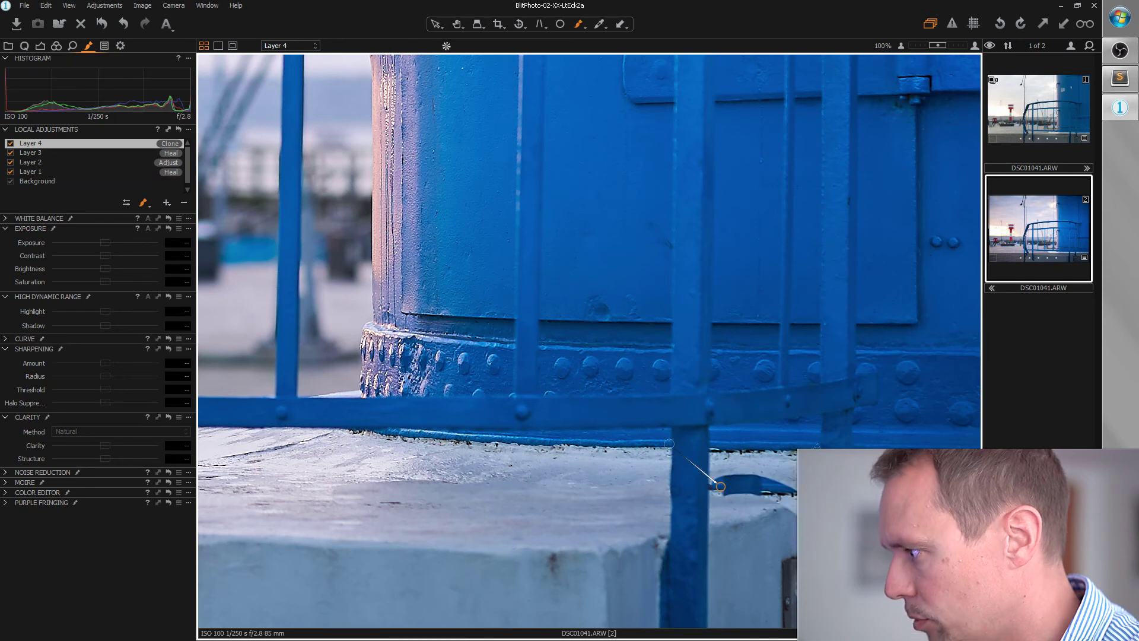
left_click_drag(707, 462, 723, 464)
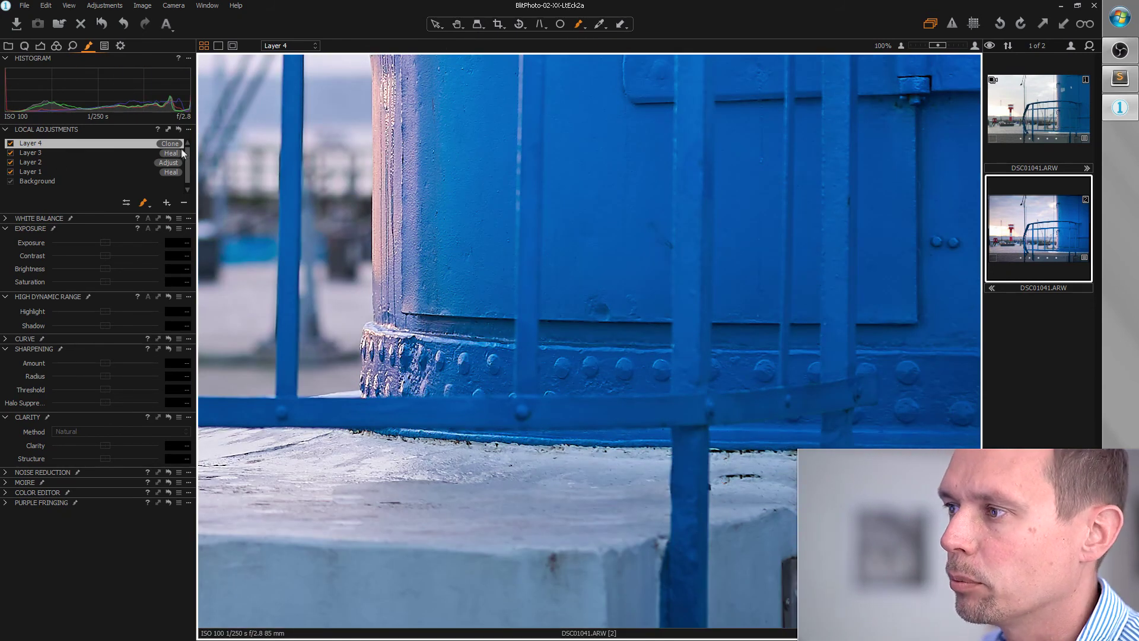
left_click(167, 143)
left_click(209, 221)
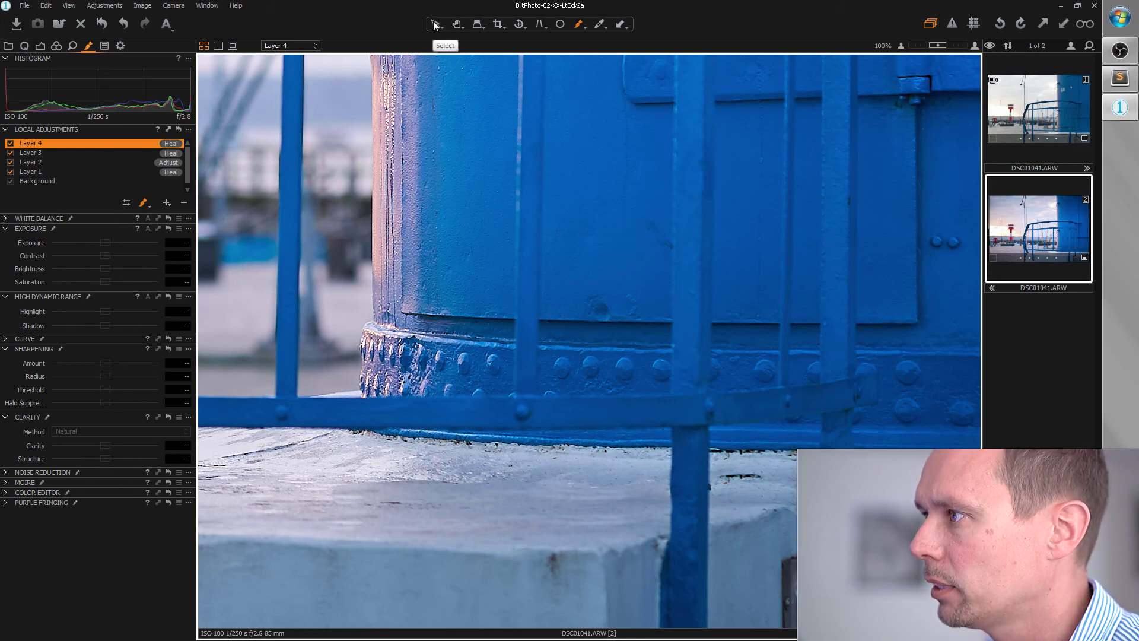
left_click(435, 25)
double_click(598, 328)
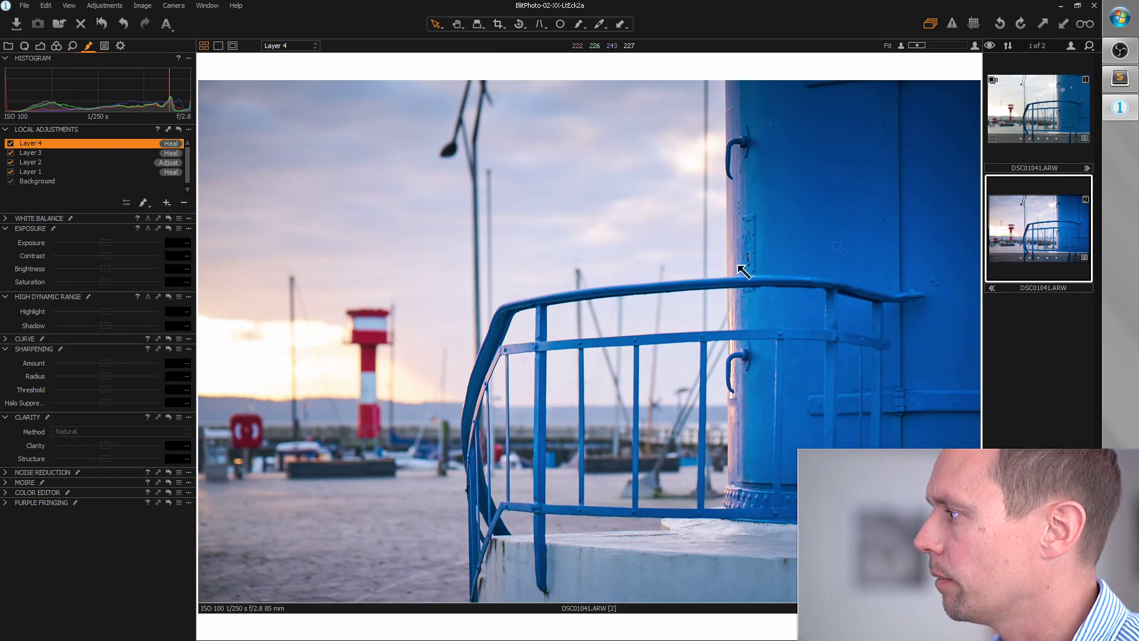
left_click(1026, 117)
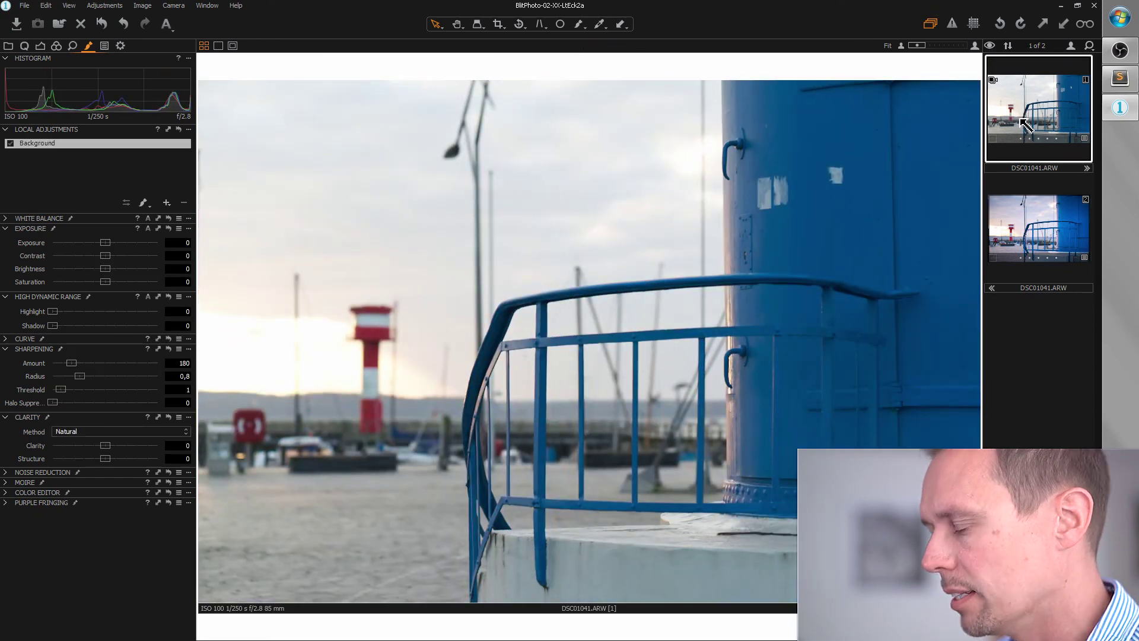
left_click(1043, 221)
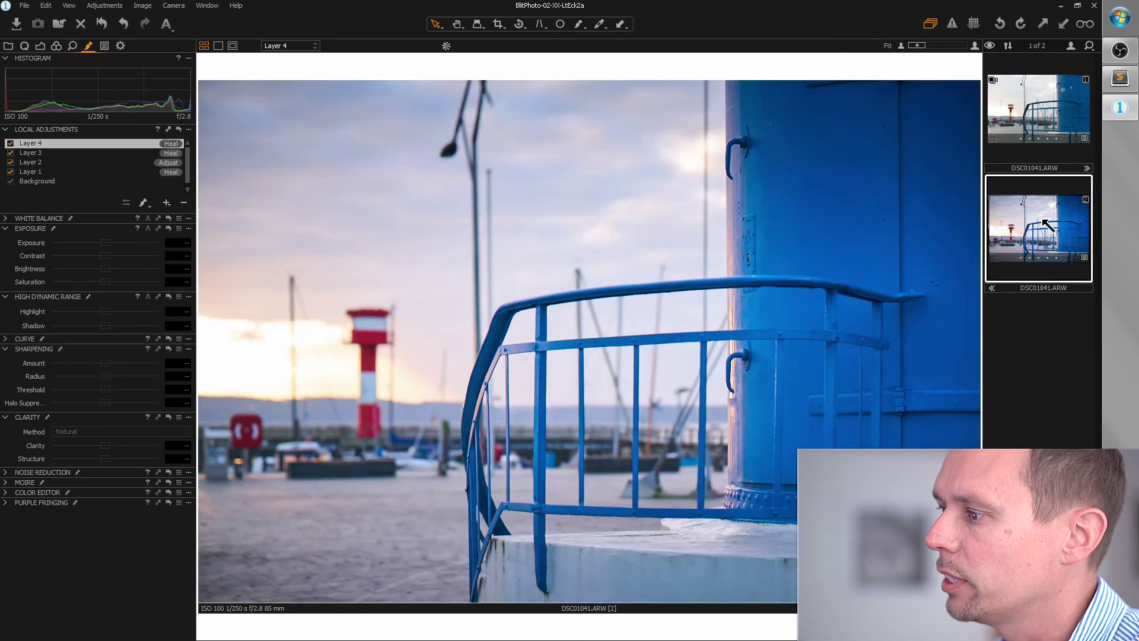